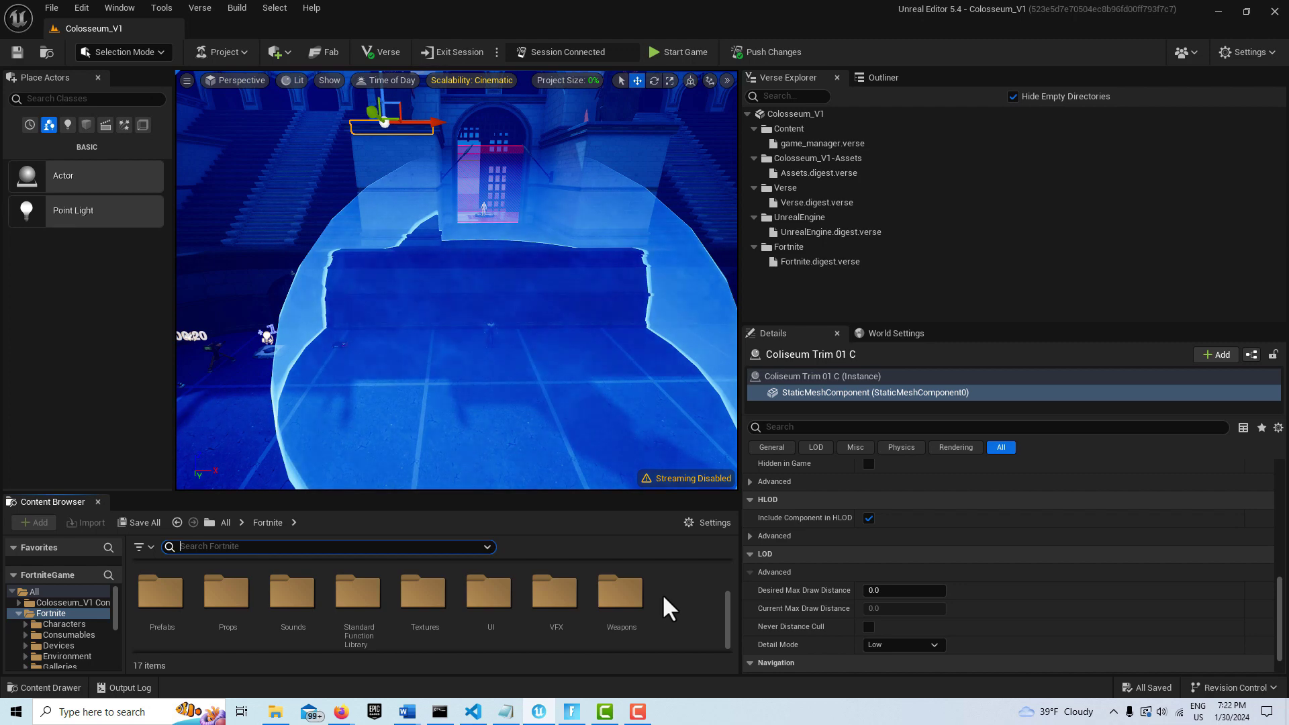
Create a new project named VerseGame_V2 from the Blank island template
{"action": "left_click", "coordinate": [52, 8]}
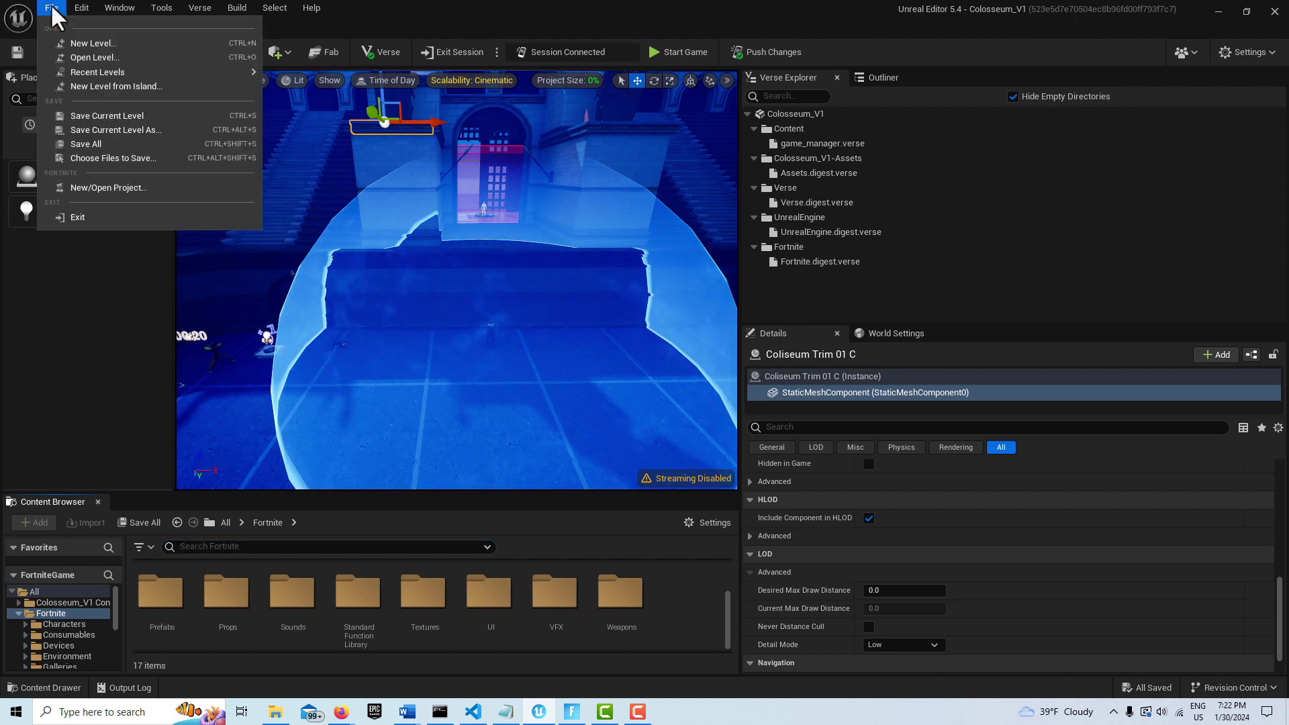
{"action": "left_click", "coordinate": [110, 188]}
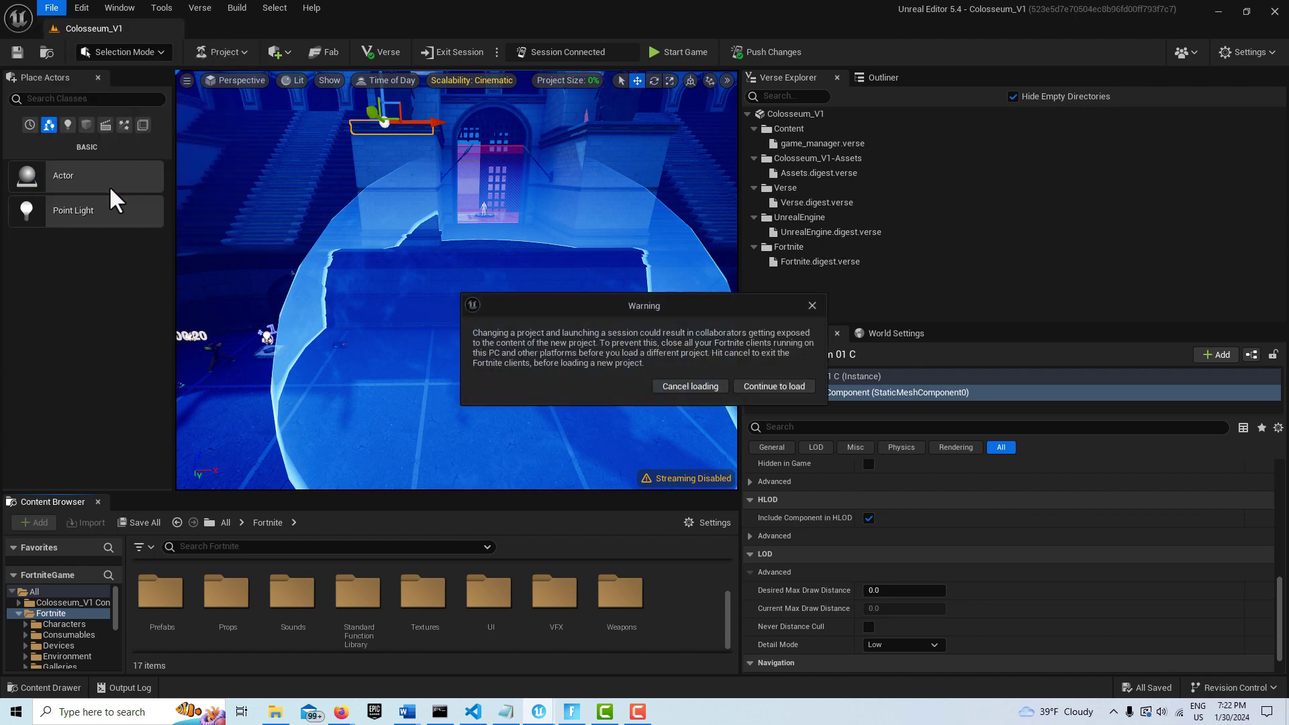
{"action": "left_click", "coordinate": [751, 386]}
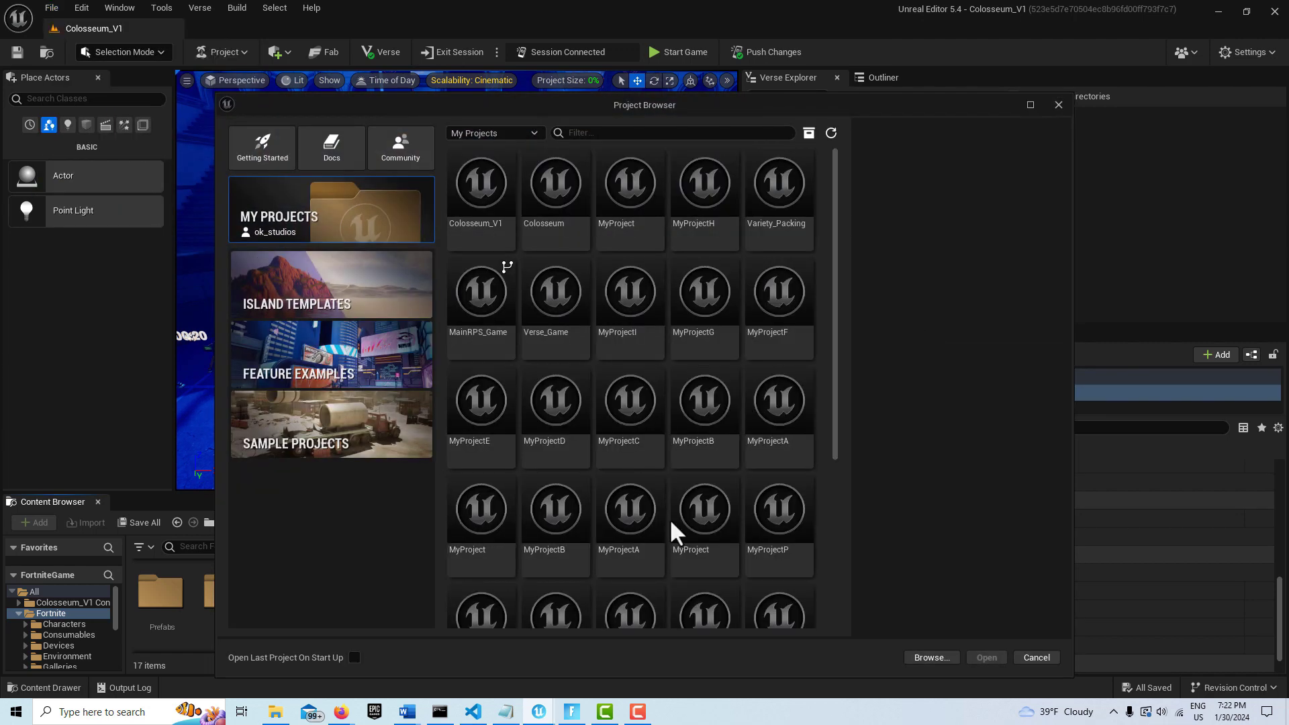
{"action": "left_click", "coordinate": [354, 309]}
{"action": "left_click", "coordinate": [564, 231]}
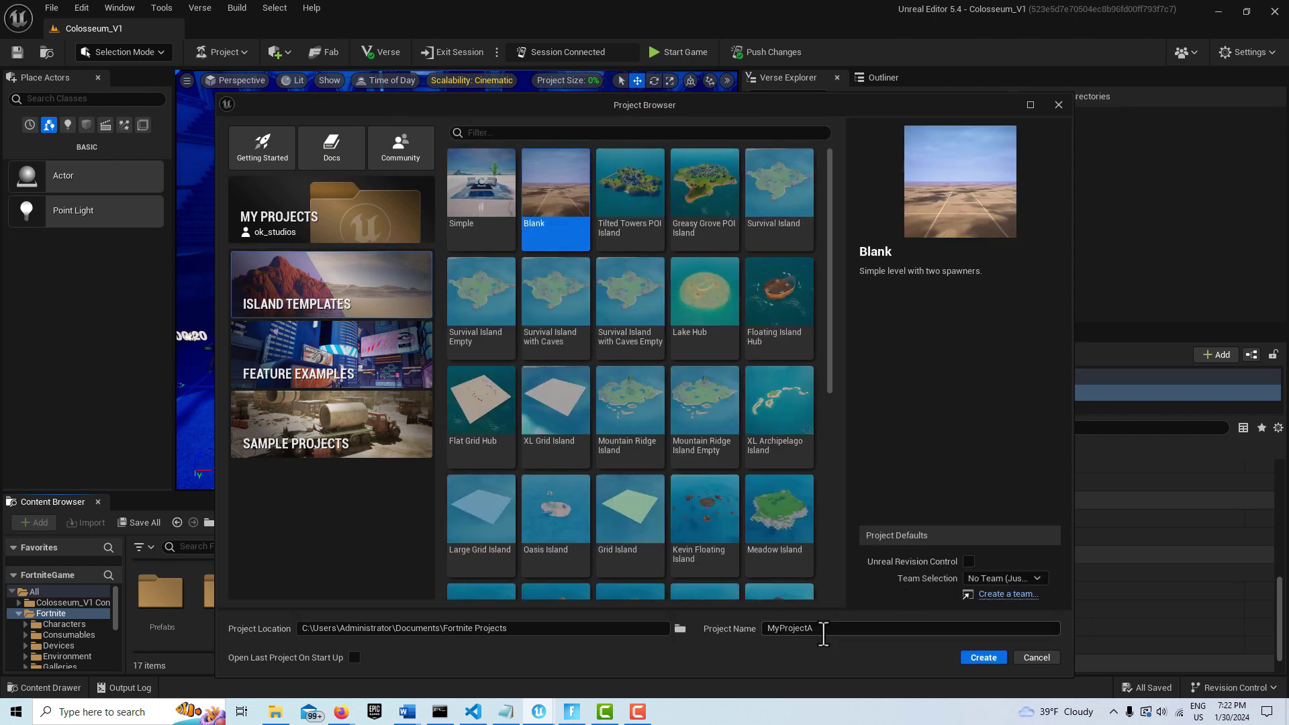
{"action": "left_click", "coordinate": [822, 629]}
{"action": "type", "text": "VerseGame2"}
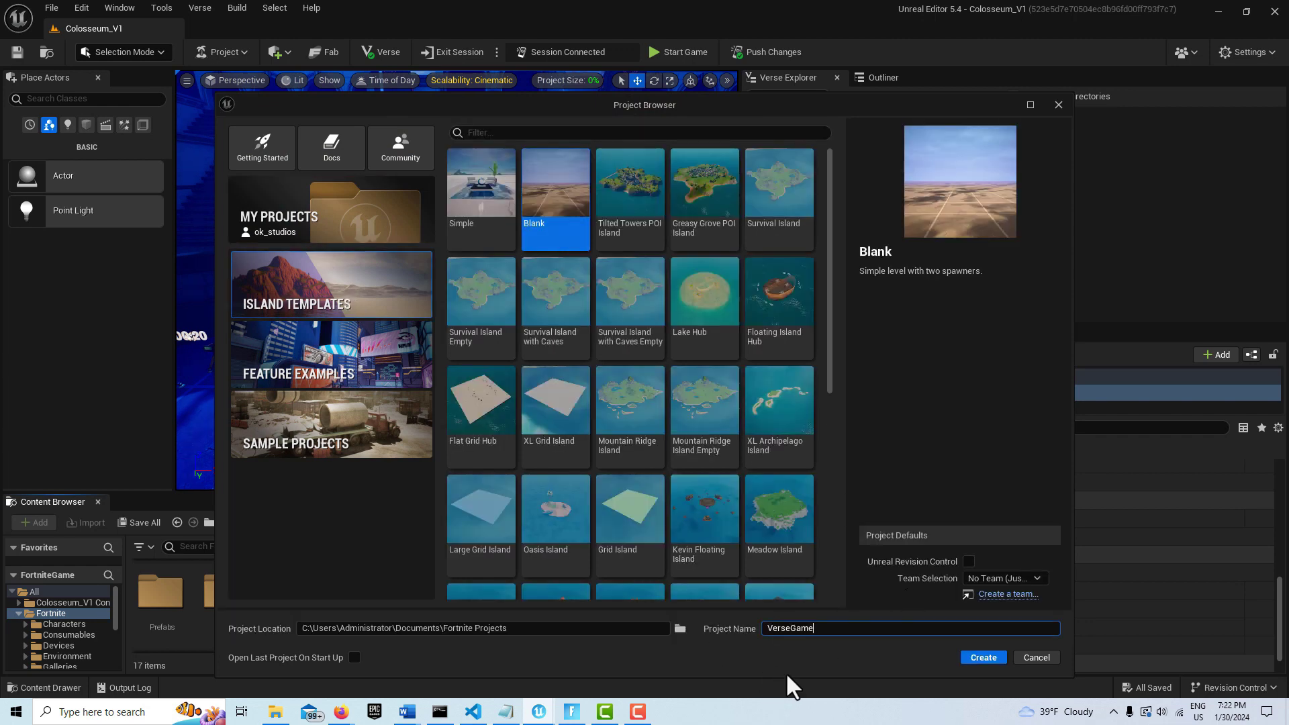
{"action": "type", "text": "V2"}
{"action": "left_click", "coordinate": [984, 658]}
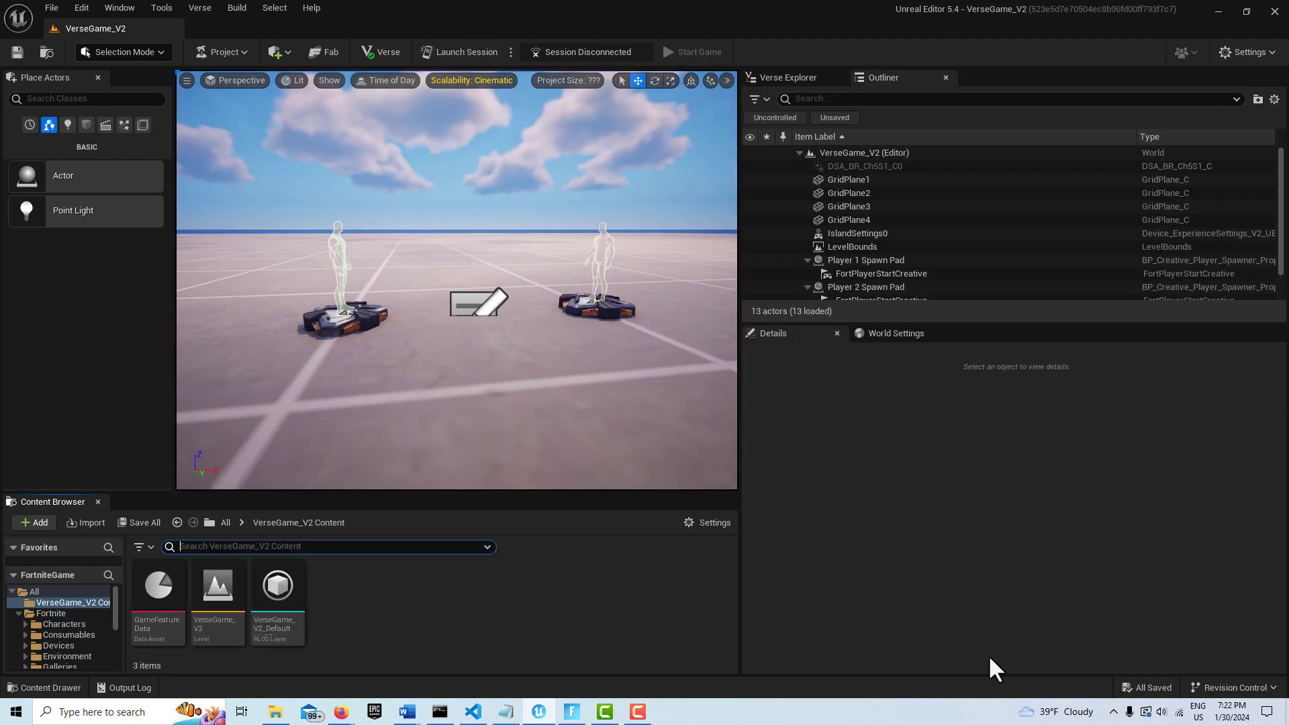
Open the existing Verse_Game project from My Projects in the Project Browser
{"action": "left_click", "coordinate": [51, 8]}
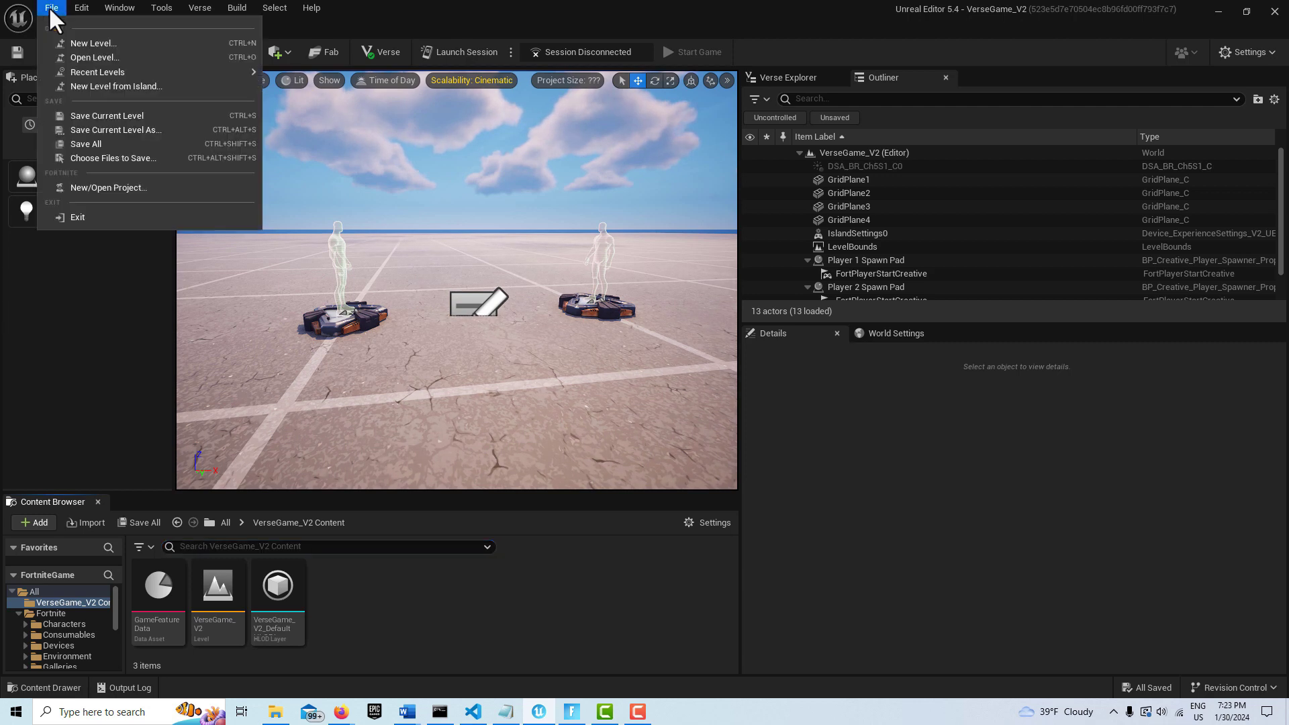
{"action": "left_click", "coordinate": [106, 187]}
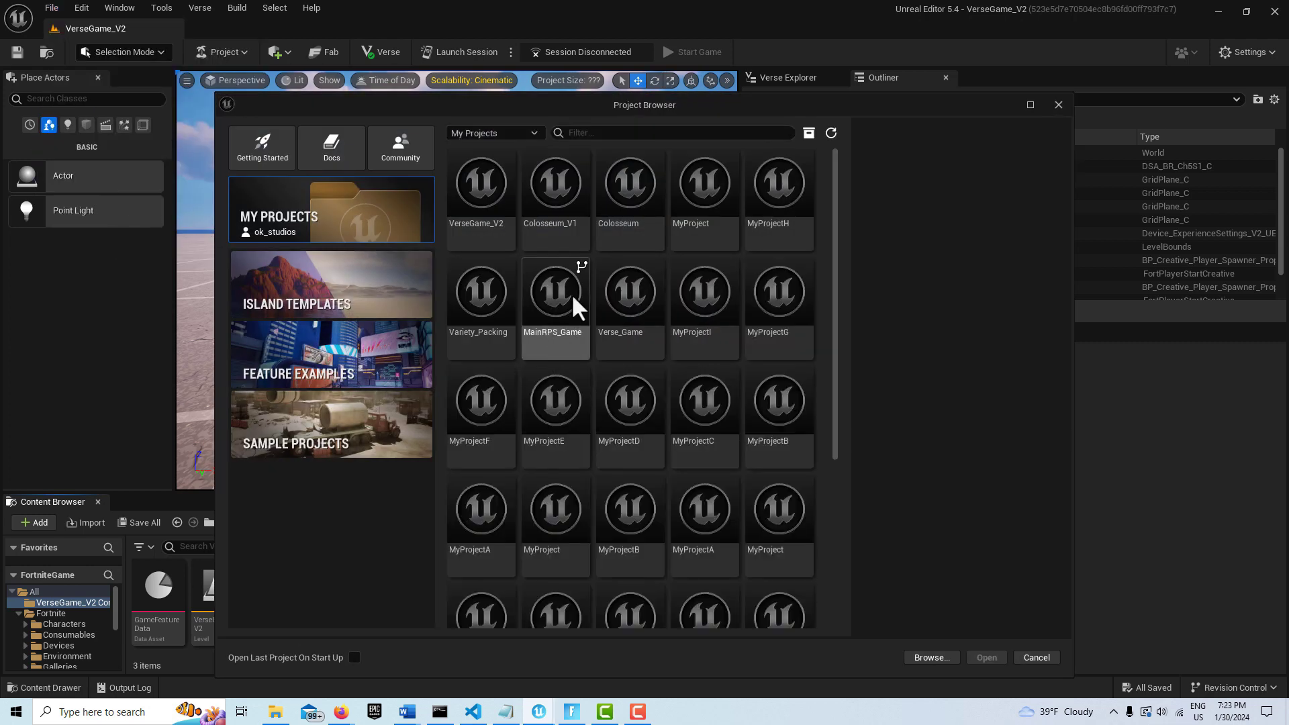
{"action": "left_click", "coordinate": [642, 321]}
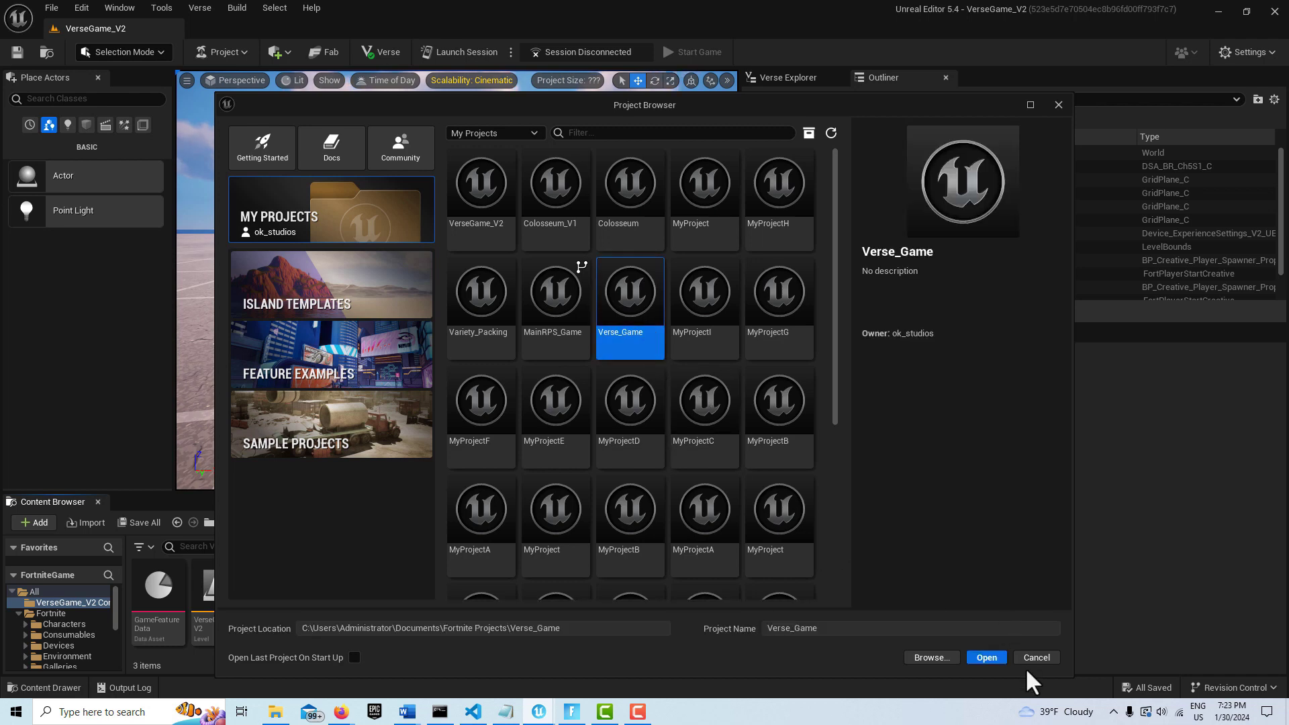
{"action": "left_click", "coordinate": [987, 657]}
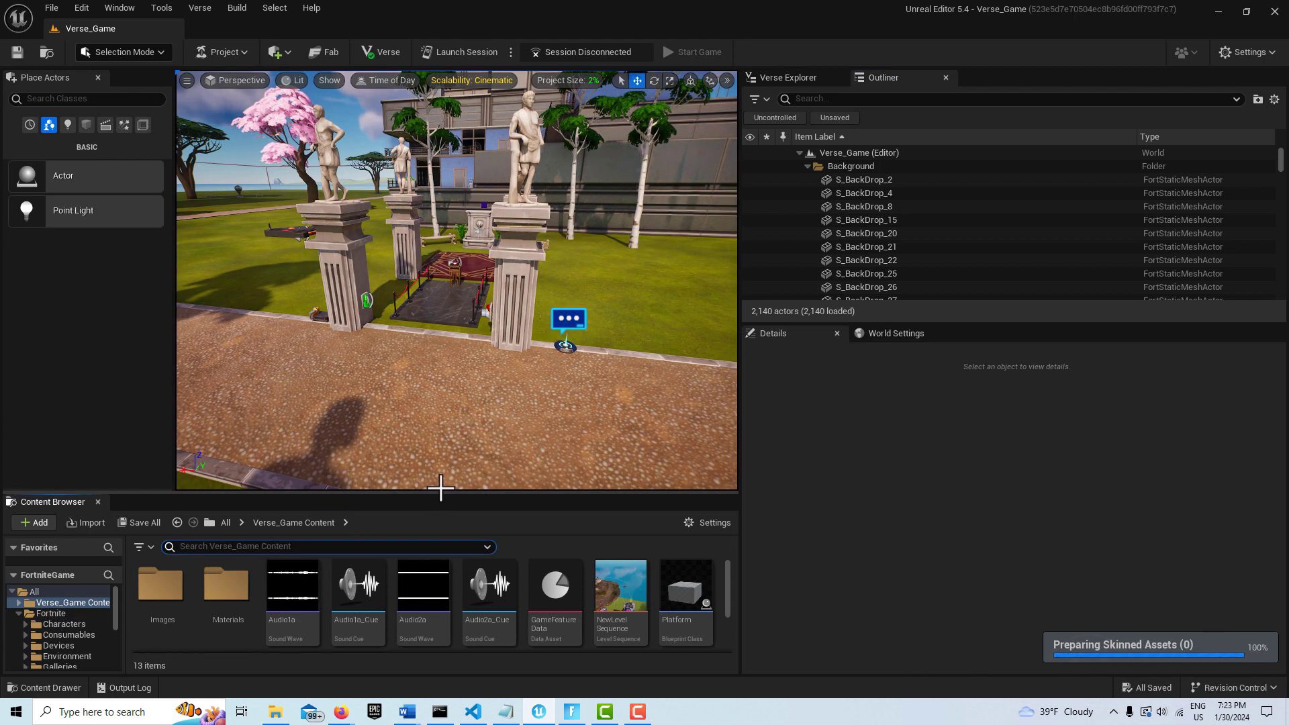
Enlarge the Content Browser and run Asset Actions > Migrate on the Verse_Game level asset
{"action": "left_click_drag", "start_coordinate": [440, 492], "coordinate": [466, 354]}
{"action": "left_click", "coordinate": [221, 554]}
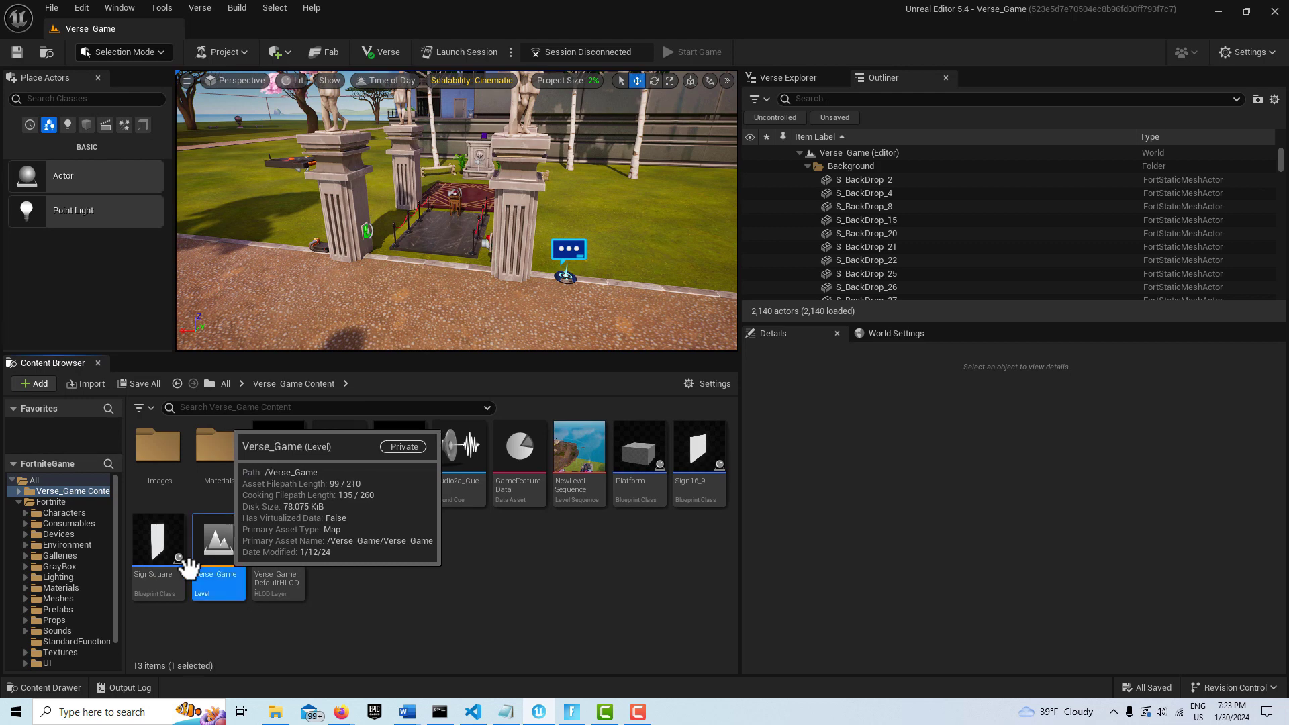
{"action": "right_click", "coordinate": [217, 537]}
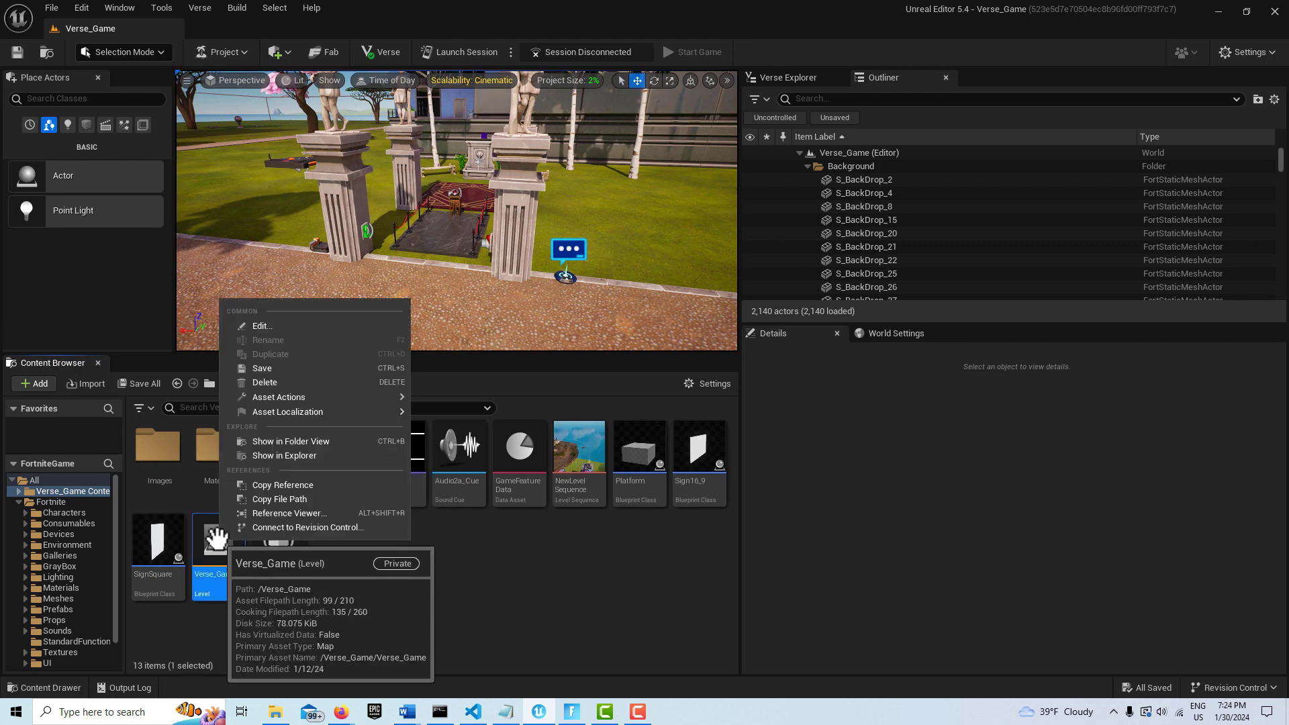
{"action": "mouse_move", "coordinate": [297, 398]}
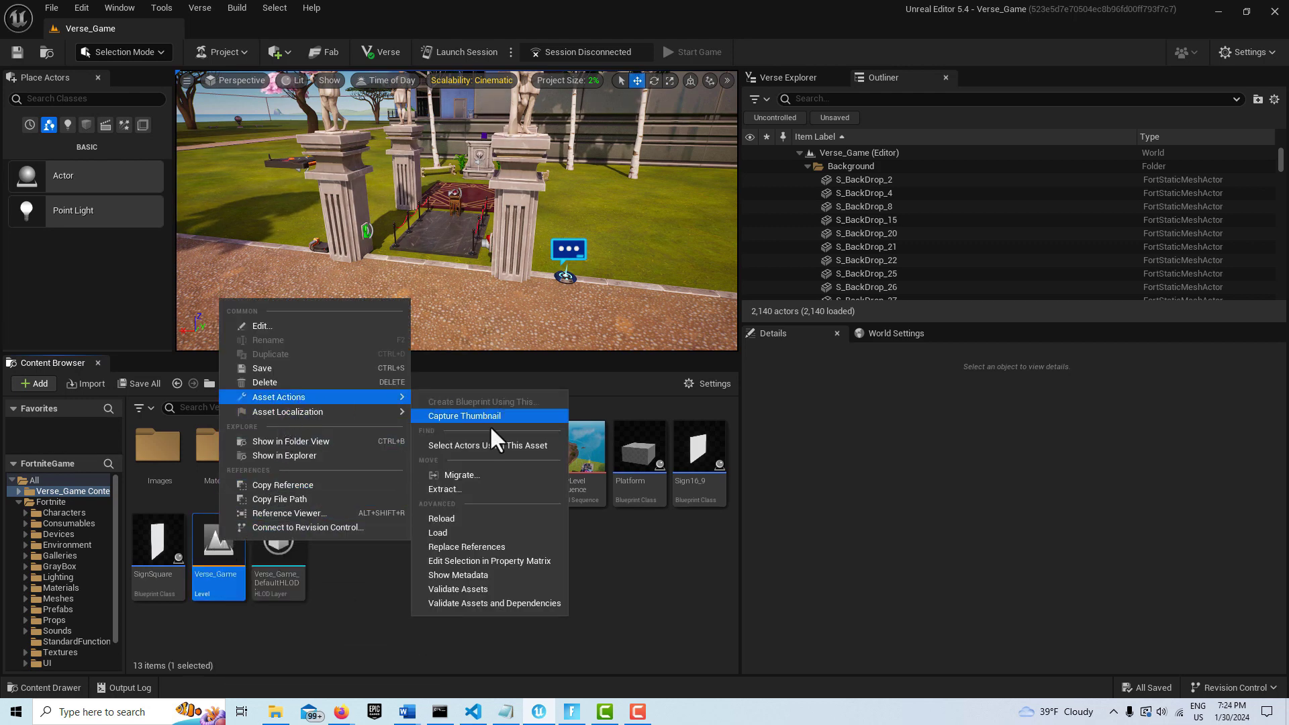
{"action": "left_click", "coordinate": [489, 475]}
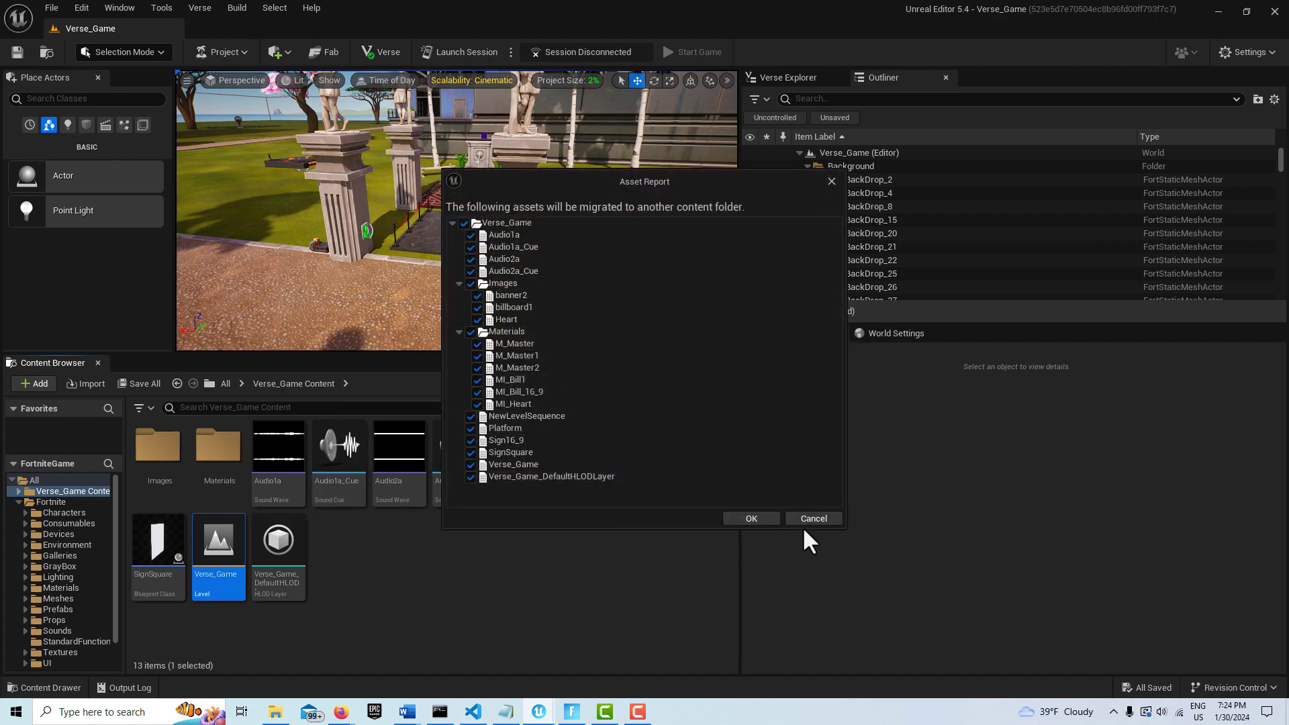
Migrate the level's assets into the VerseGame_V2 project's Plugins > VerseGame_V2 > Content folder
{"action": "left_click", "coordinate": [752, 519]}
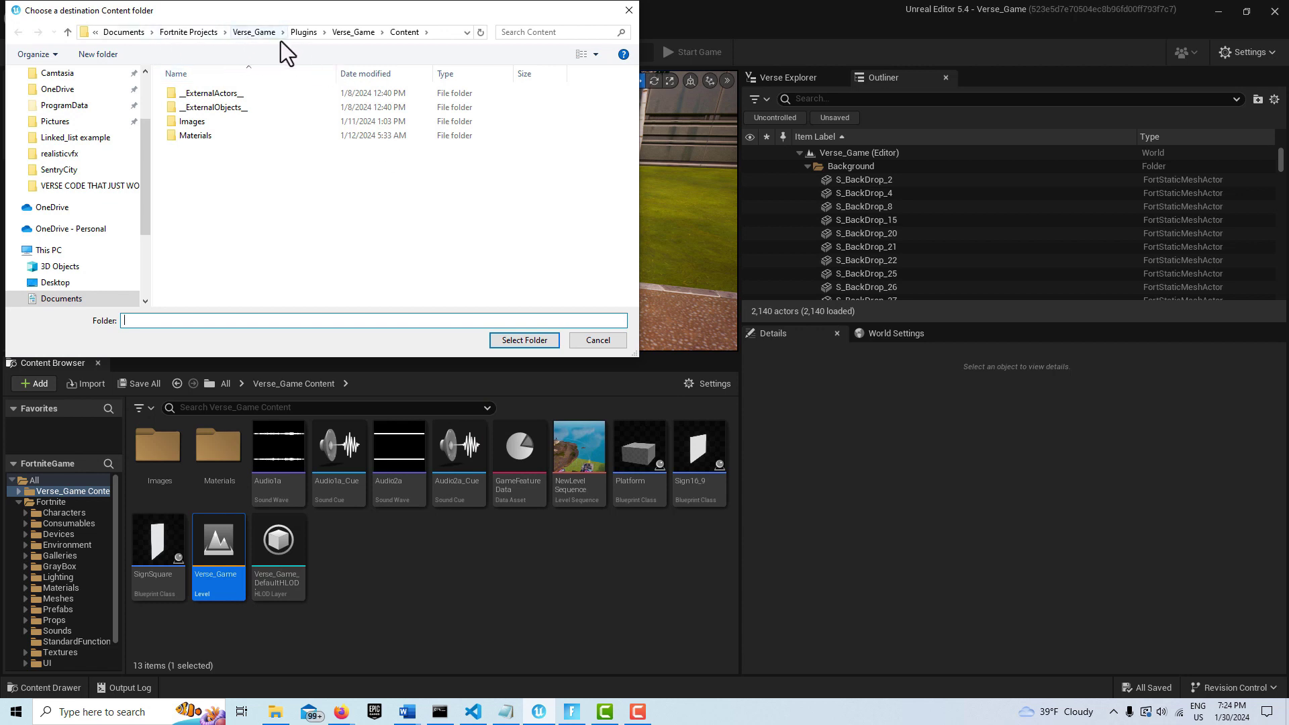
{"action": "left_click", "coordinate": [195, 37]}
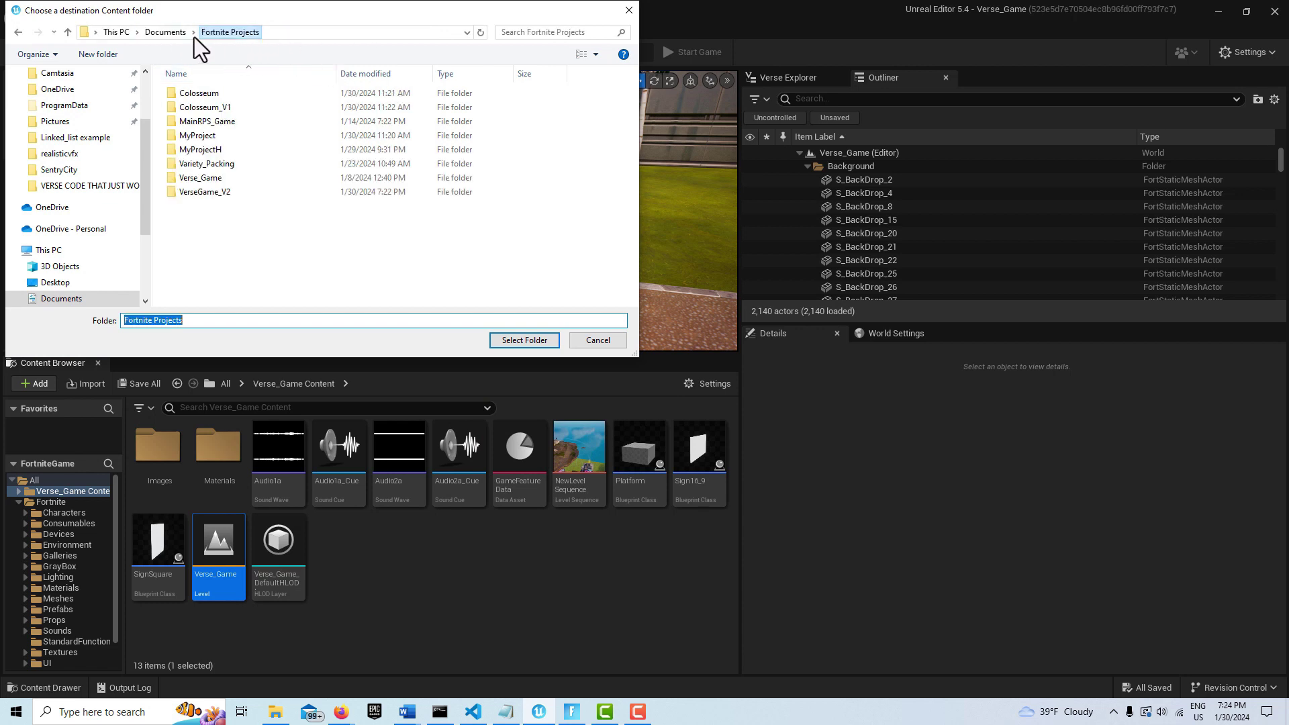
{"action": "left_click", "coordinate": [210, 194]}
{"action": "double_click", "coordinate": [209, 195]}
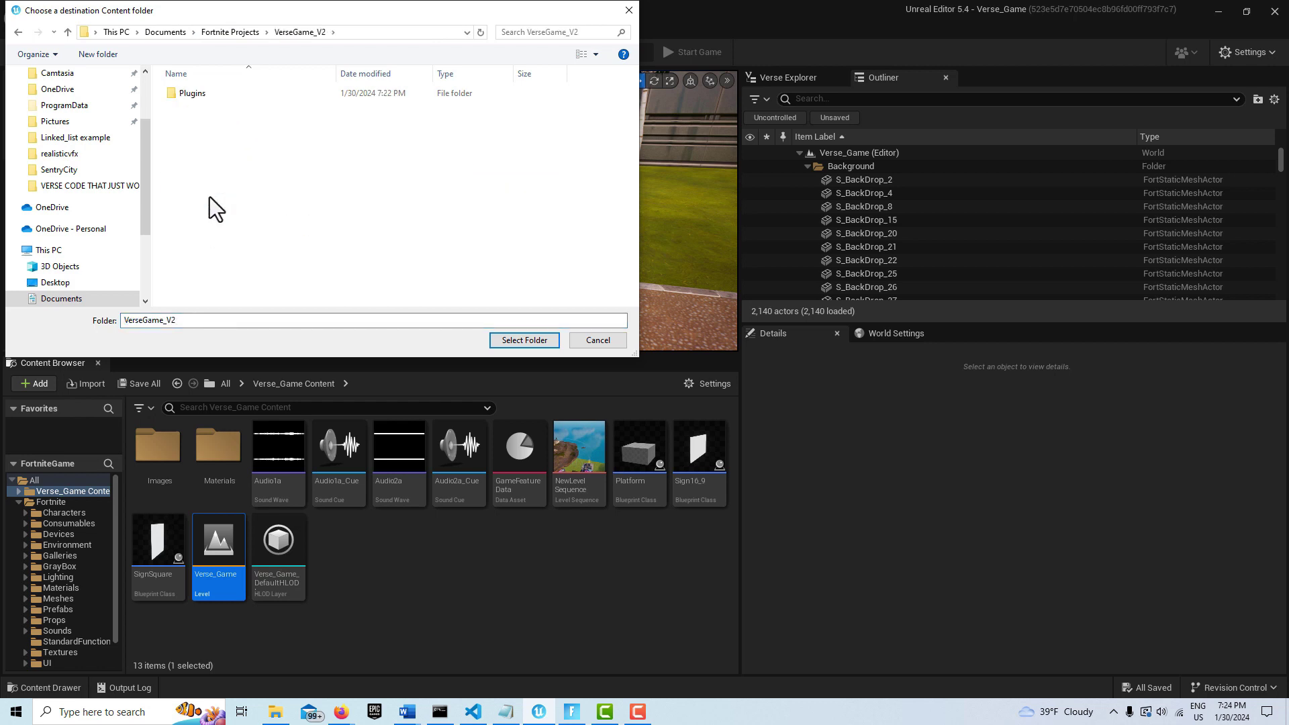
{"action": "left_click", "coordinate": [187, 96]}
{"action": "double_click", "coordinate": [187, 96]}
{"action": "double_click", "coordinate": [187, 99]}
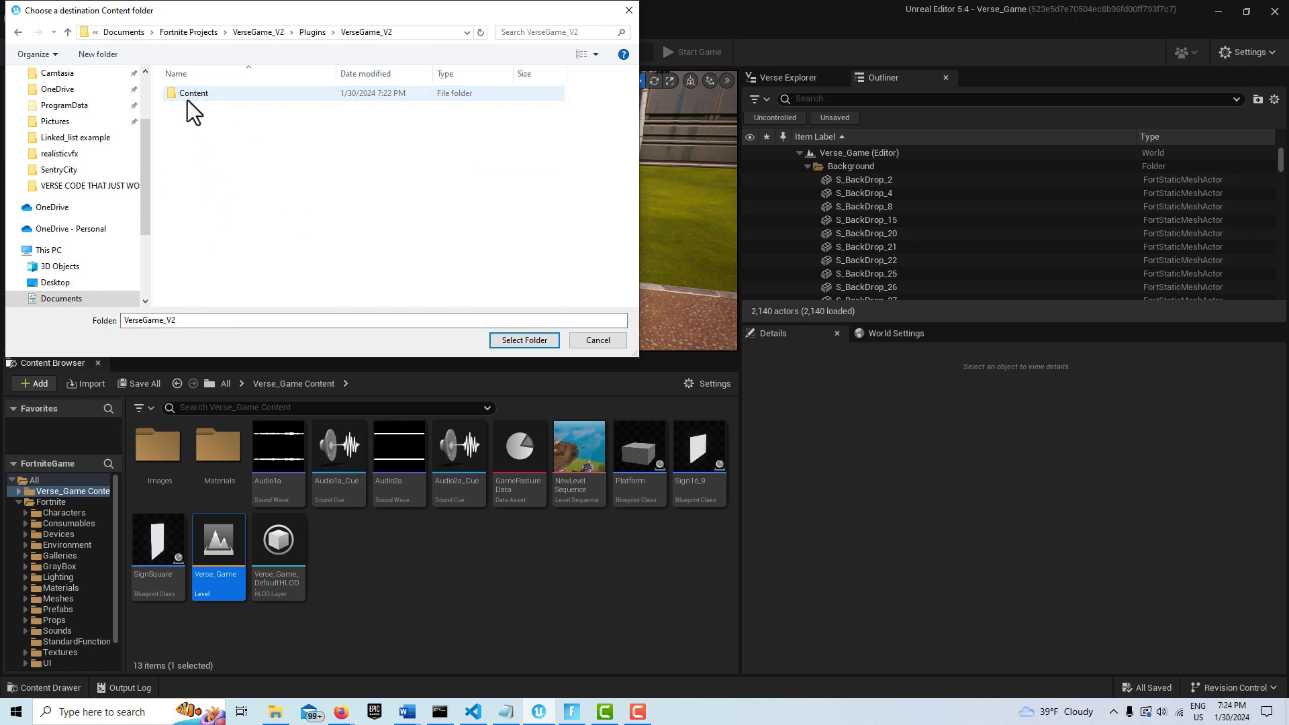
{"action": "left_click", "coordinate": [187, 98]}
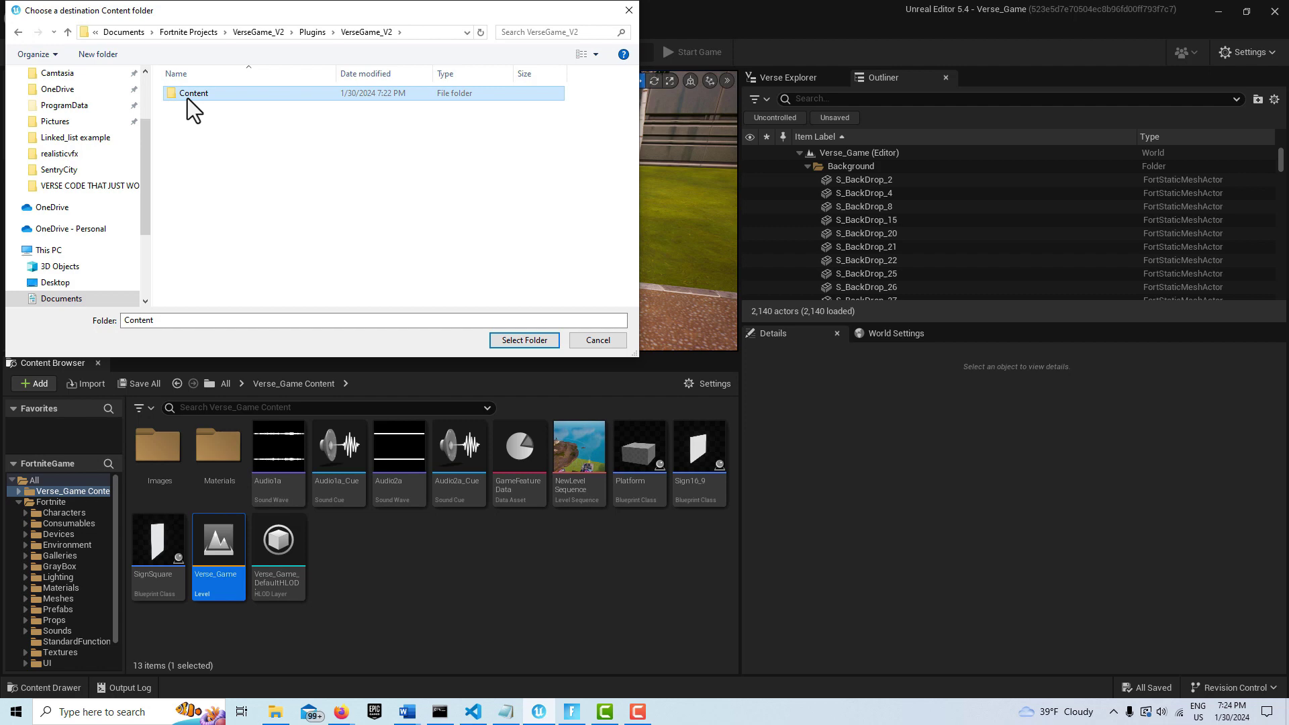
{"action": "left_click", "coordinate": [537, 342]}
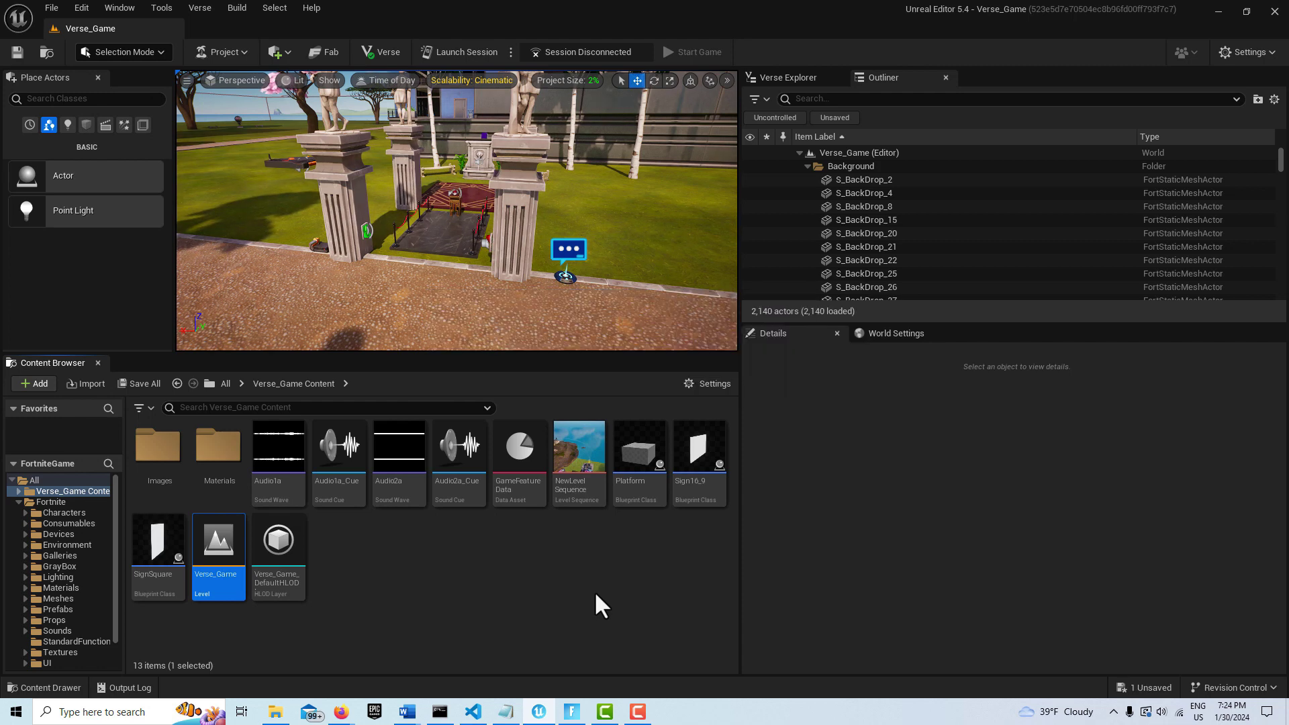
Exit the editor, saving the changed Player Spawner with Save Selected
{"action": "left_click", "coordinate": [57, 9]}
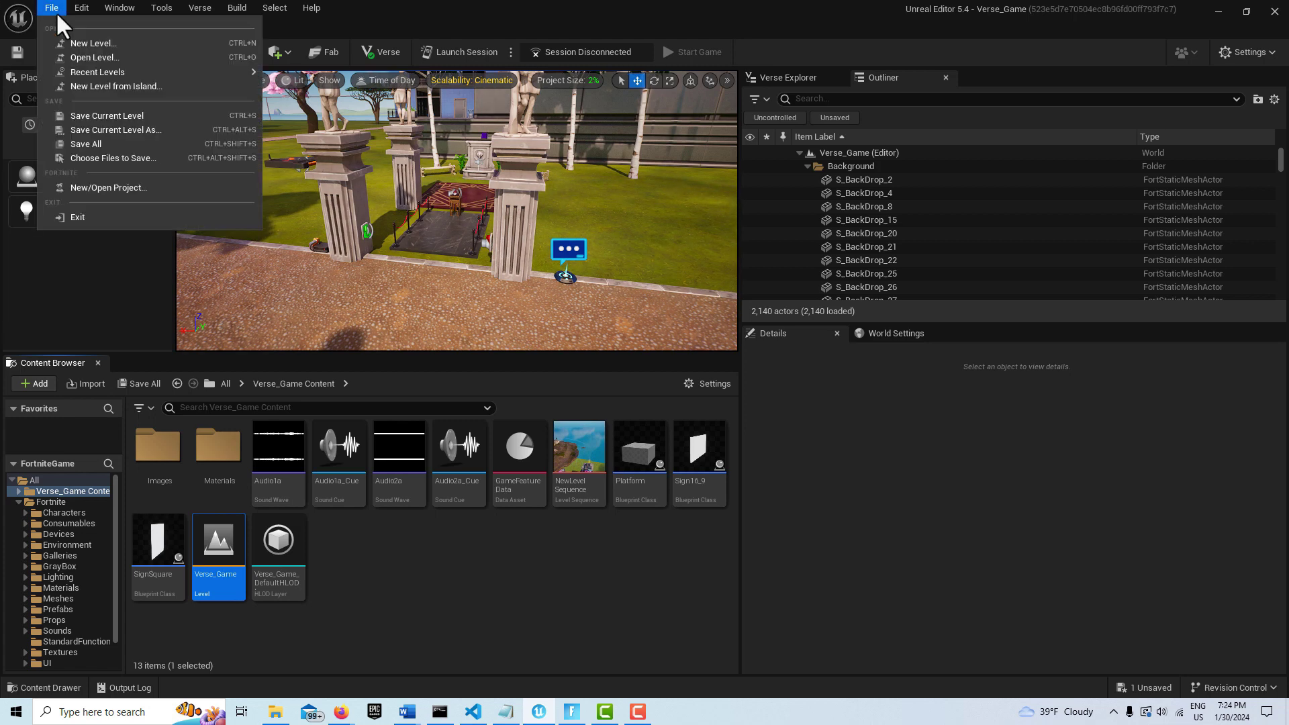
{"action": "left_click", "coordinate": [116, 219]}
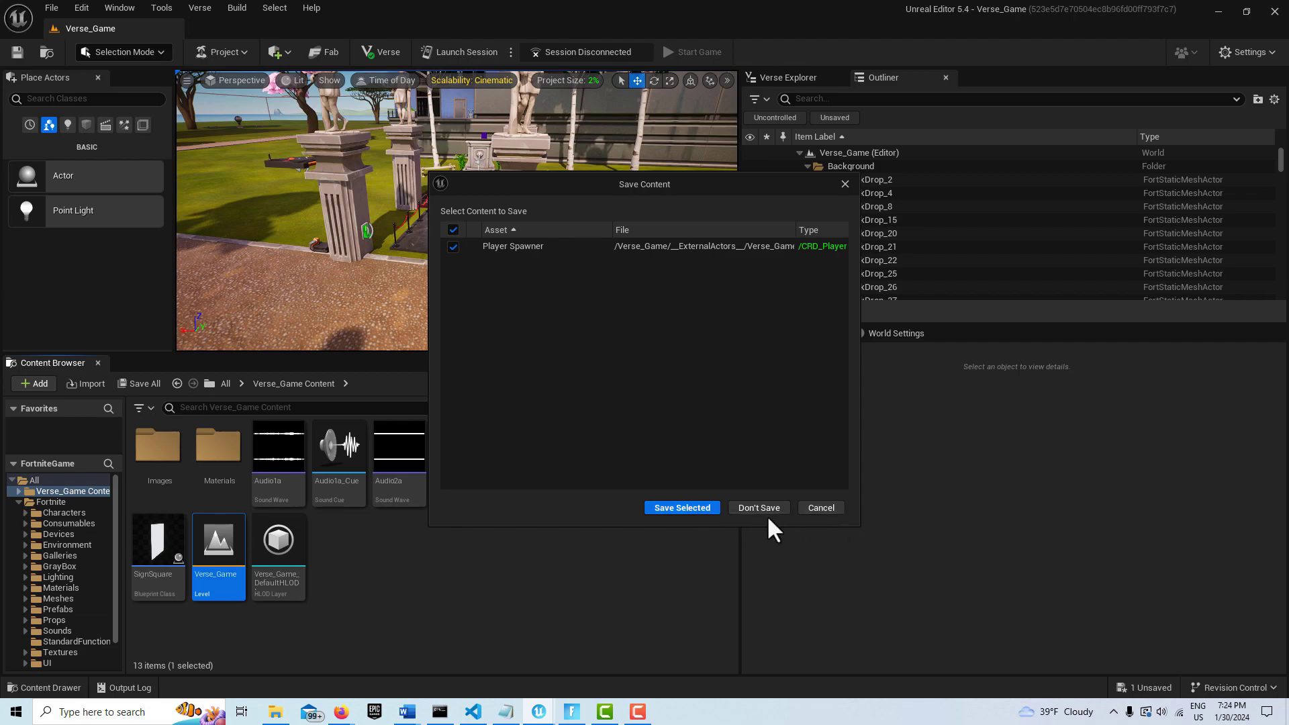
{"action": "left_click", "coordinate": [708, 508]}
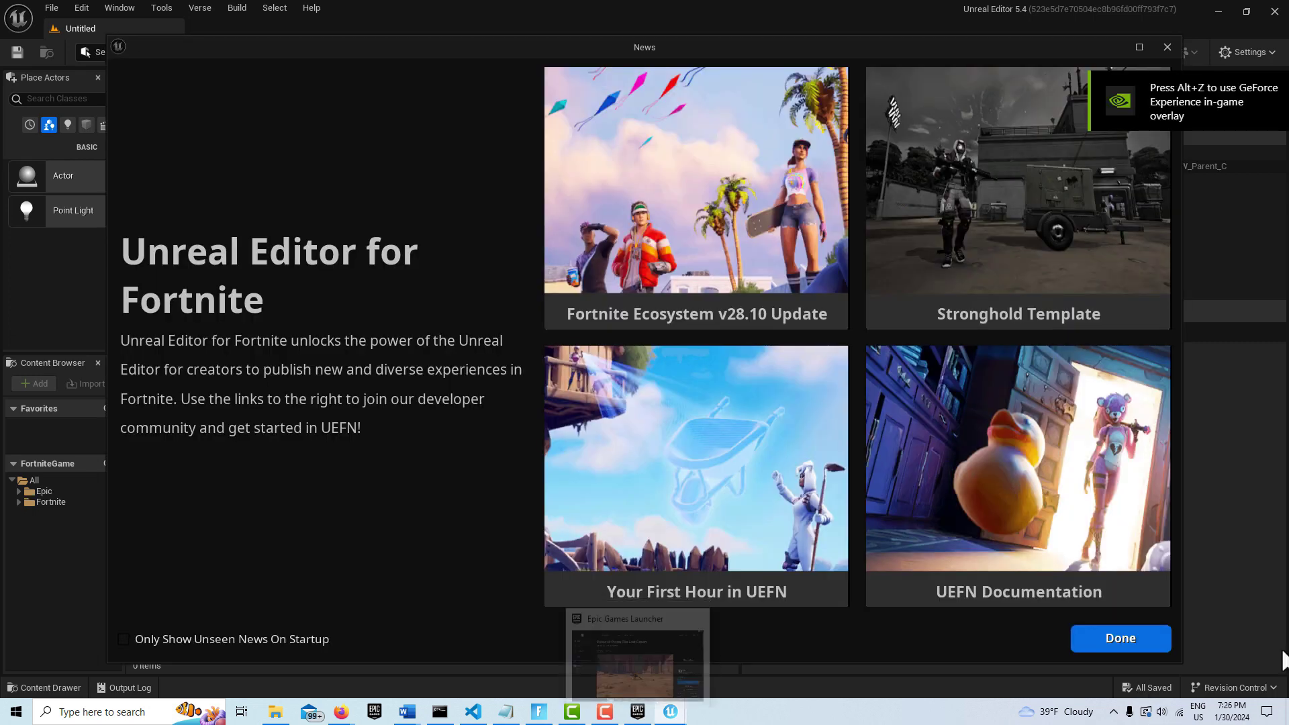
Dismiss the News window and open the VerseGame_V2 project from the Project Browser
{"action": "left_click", "coordinate": [1129, 644]}
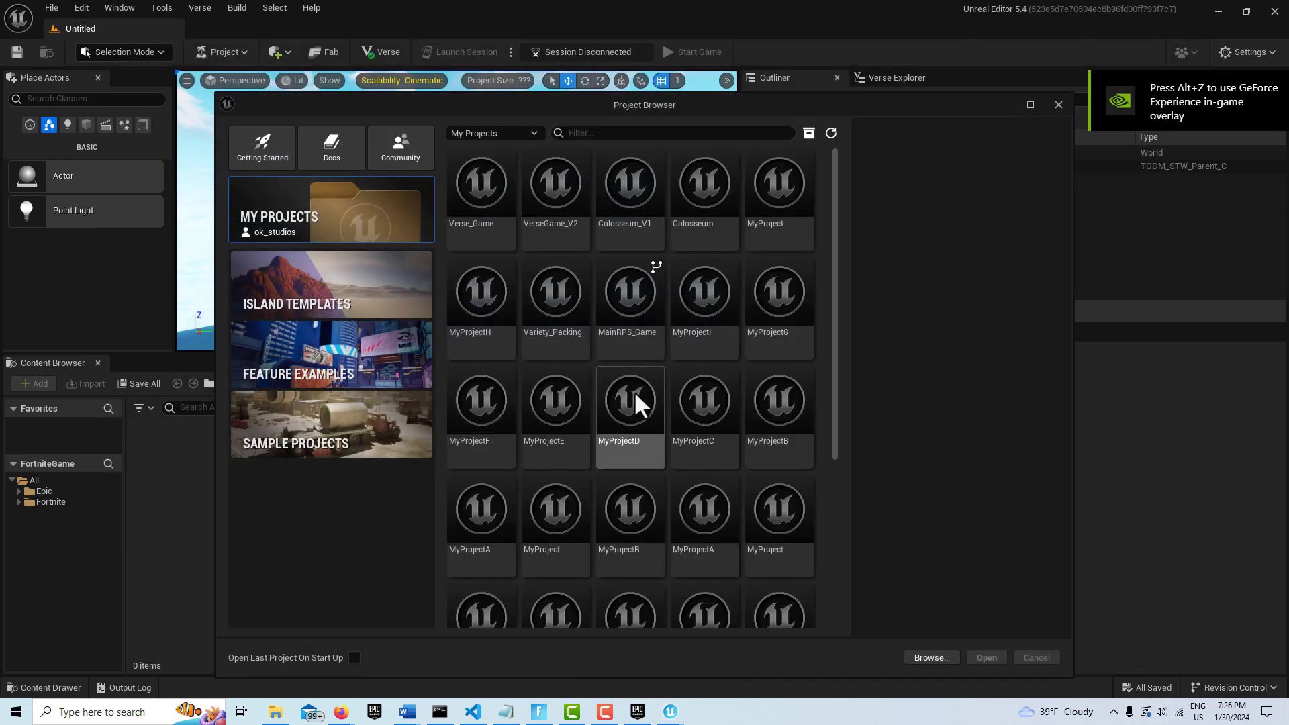
{"action": "left_click", "coordinate": [563, 212]}
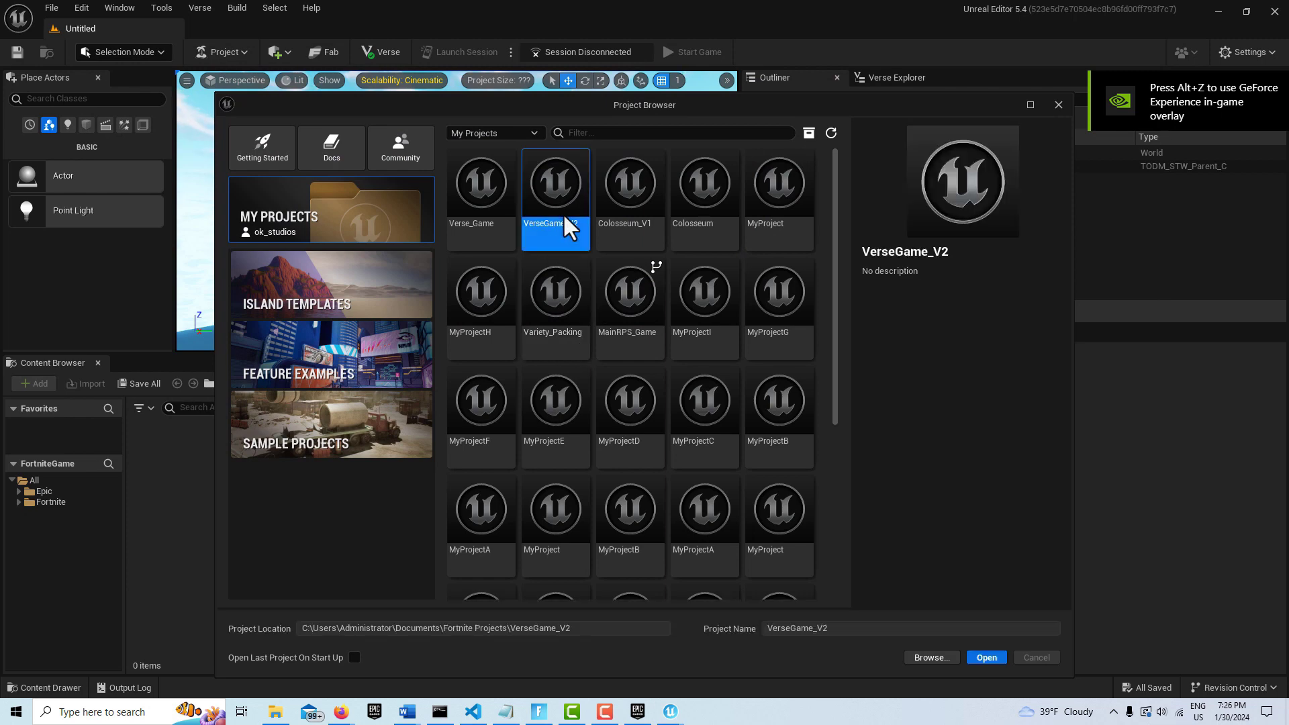
{"action": "left_click", "coordinate": [986, 657]}
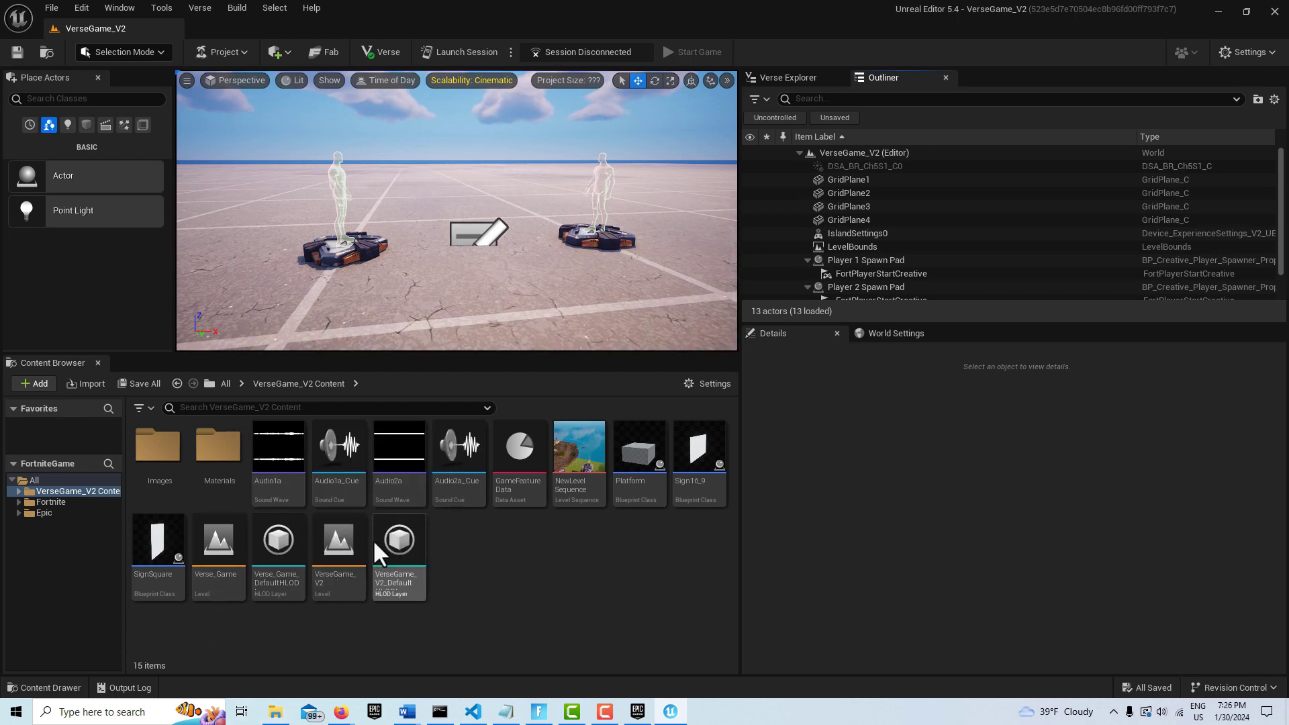
Open the migrated Verse_Game level asset from the VerseGame_V2 Content Browser
{"action": "mouse_move", "coordinate": [334, 558]}
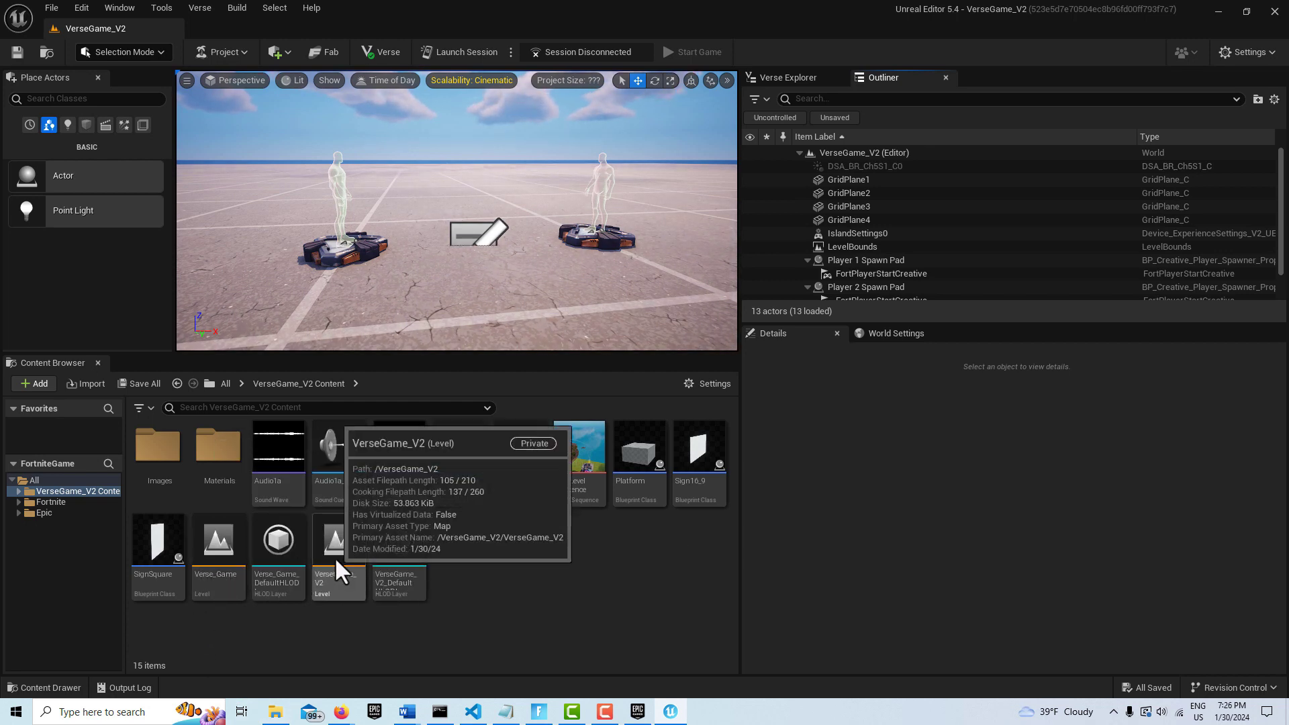
{"action": "left_click", "coordinate": [334, 557]}
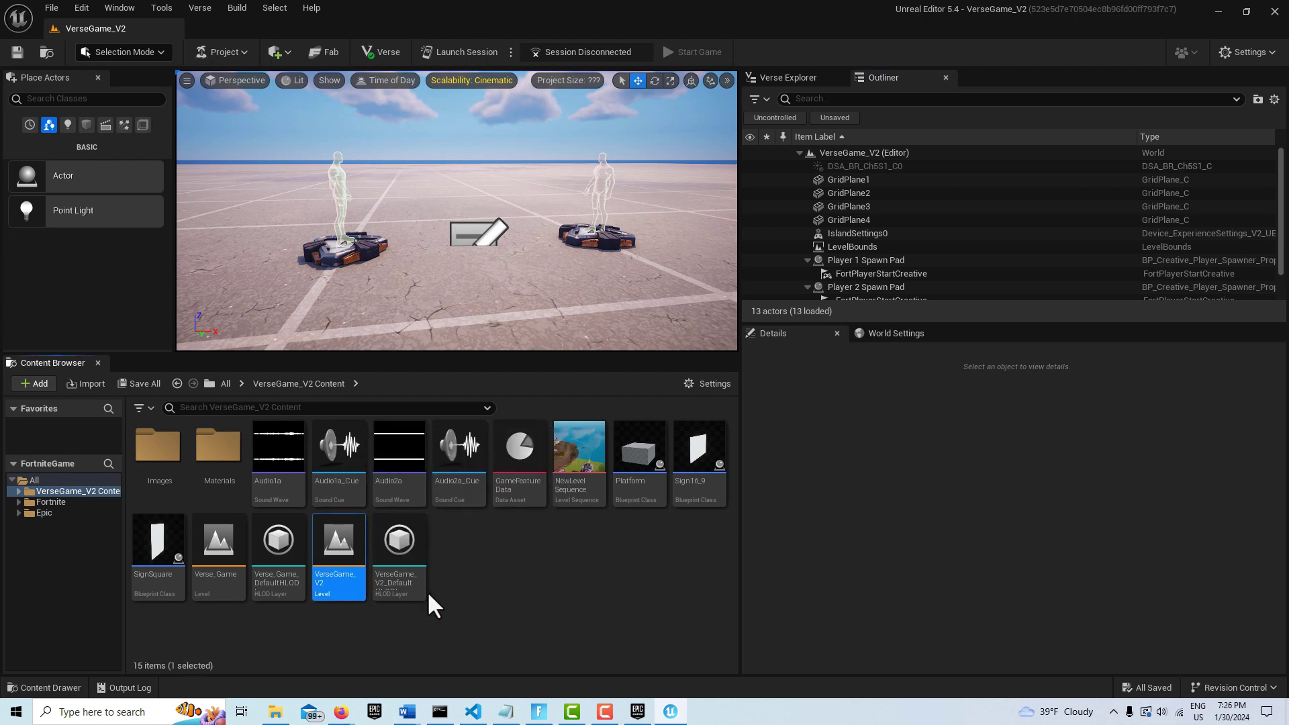
{"action": "mouse_move", "coordinate": [201, 546]}
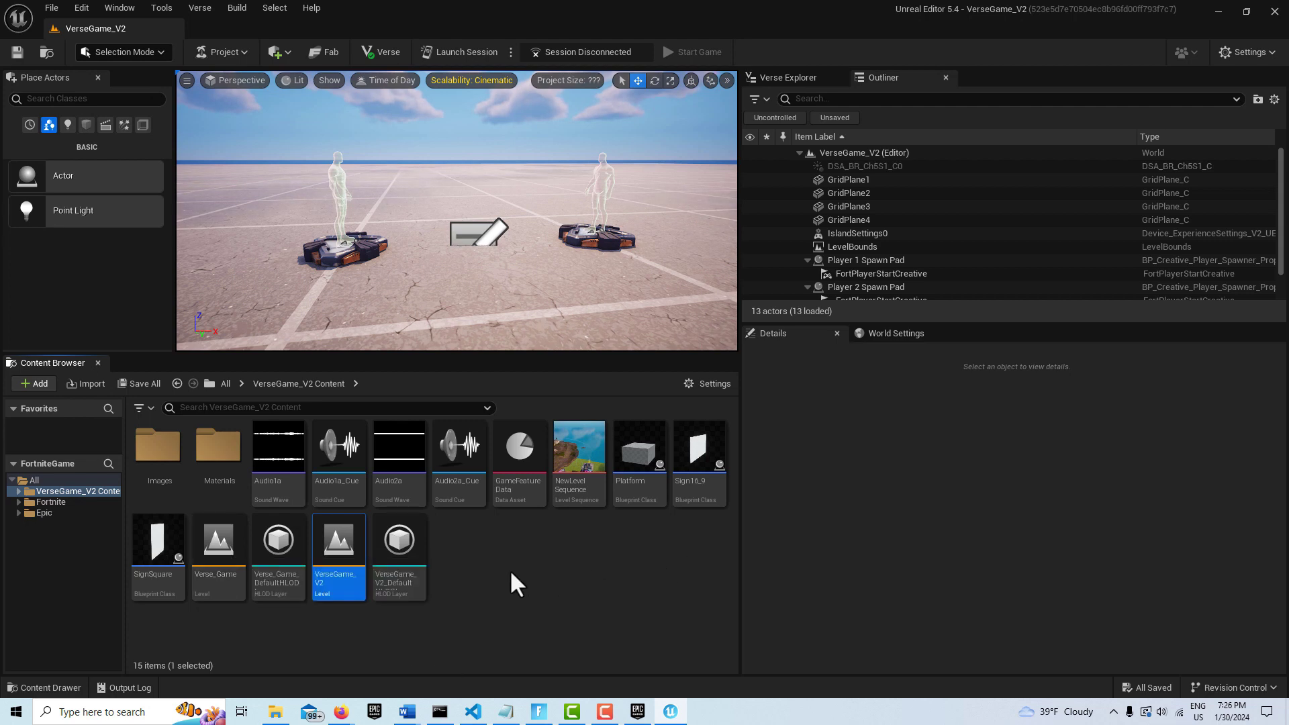
{"action": "double_click", "coordinate": [214, 547]}
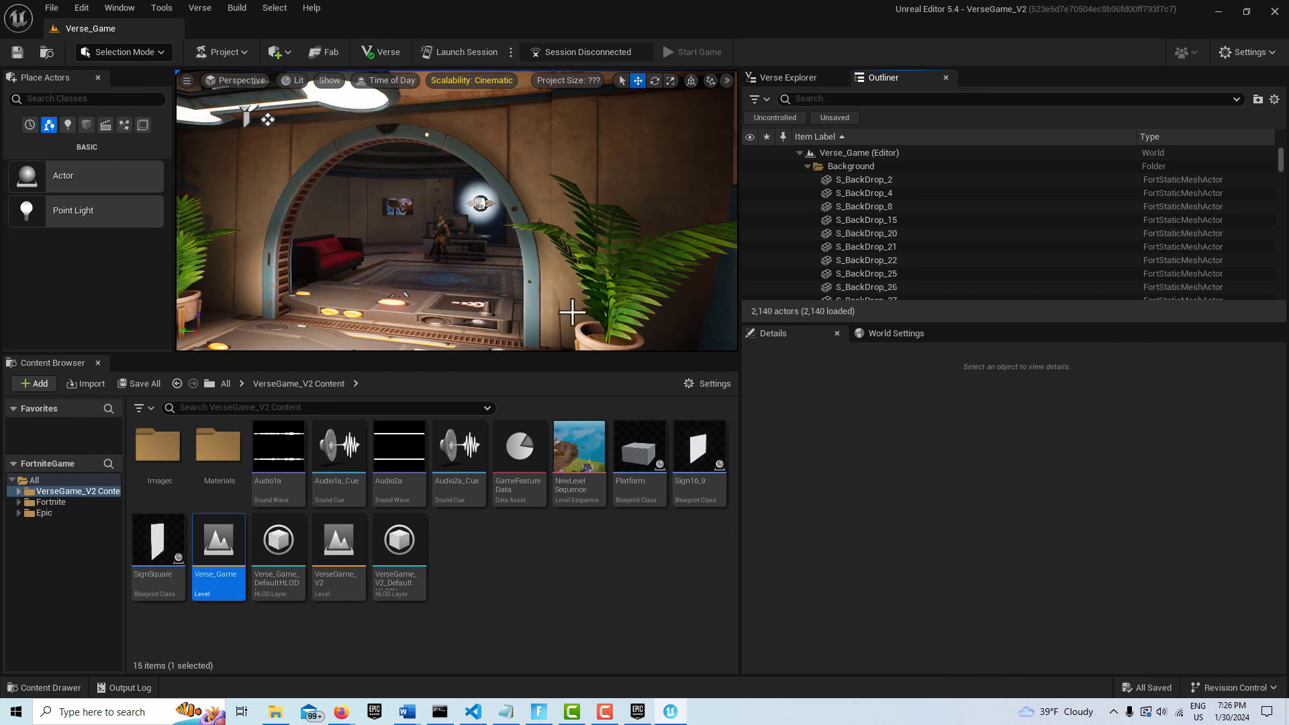
{"action": "mouse_move", "coordinate": [540, 503]}
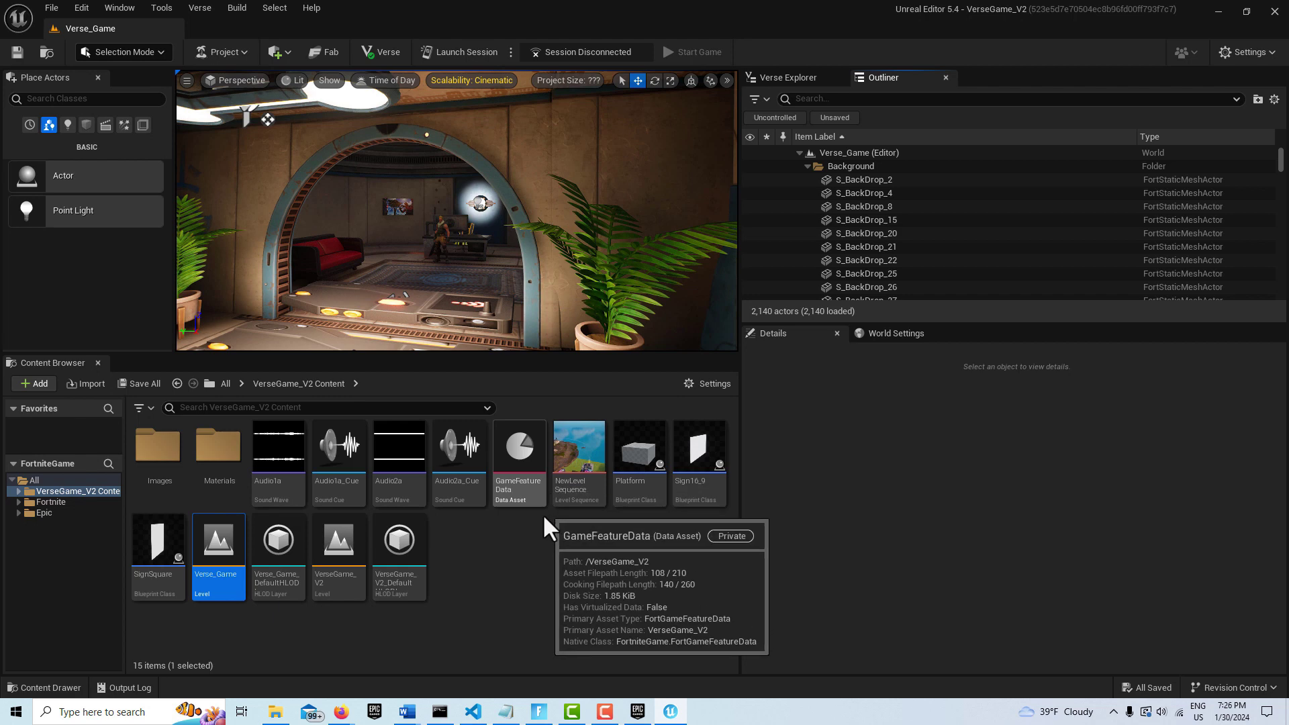
Set GameFeatureData's Default Map to Verse_Game instead of VerseGame_V2 and save it
{"action": "double_click", "coordinate": [526, 468]}
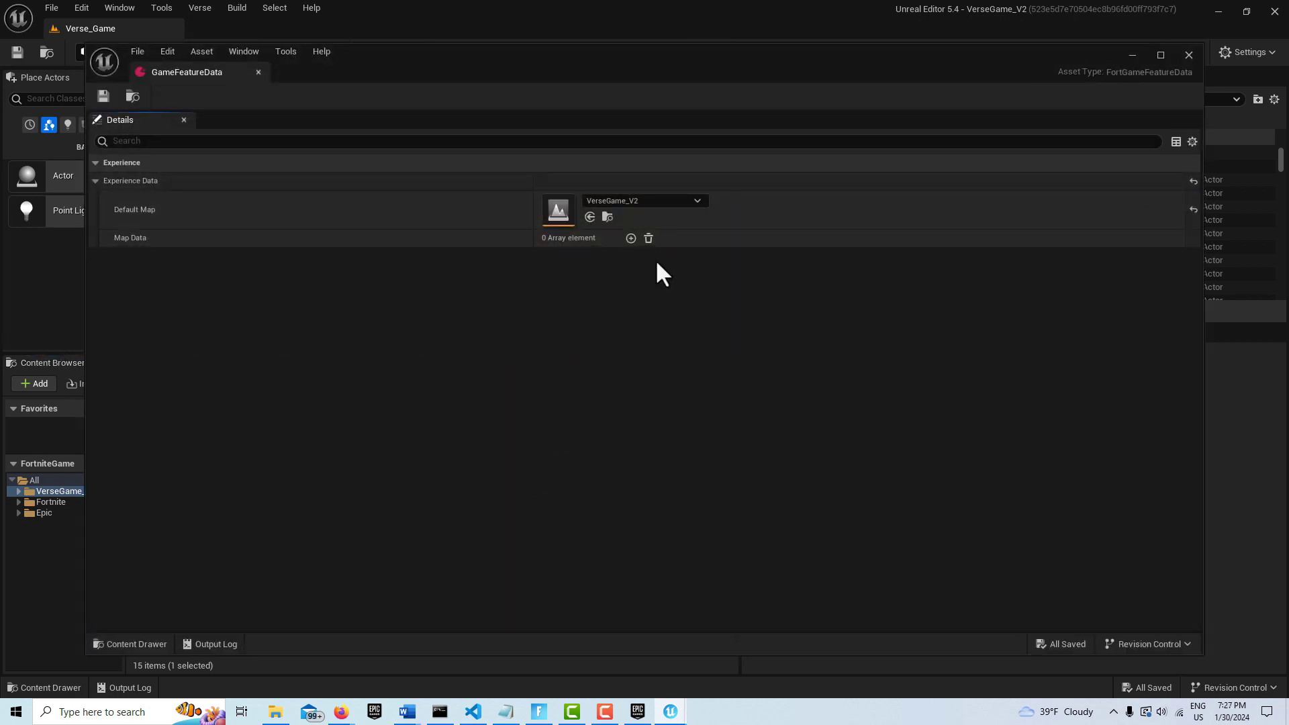
{"action": "left_click", "coordinate": [696, 200]}
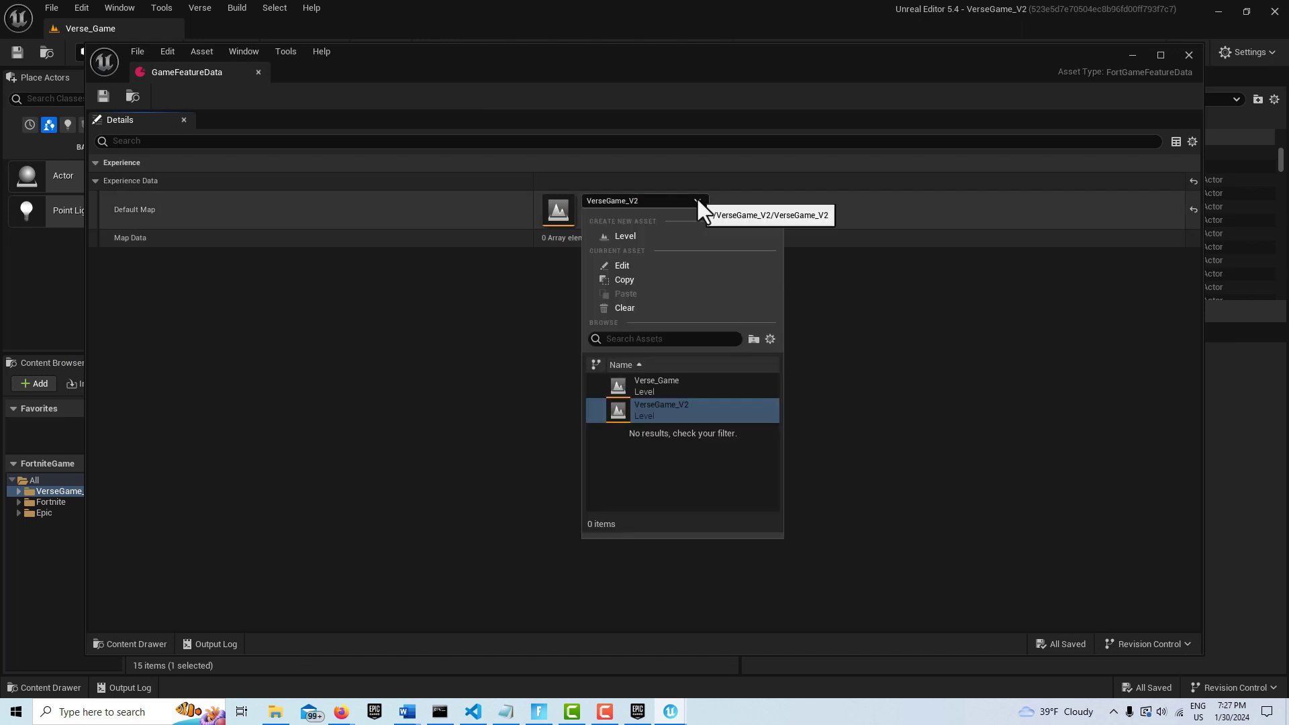
{"action": "left_click", "coordinate": [689, 390]}
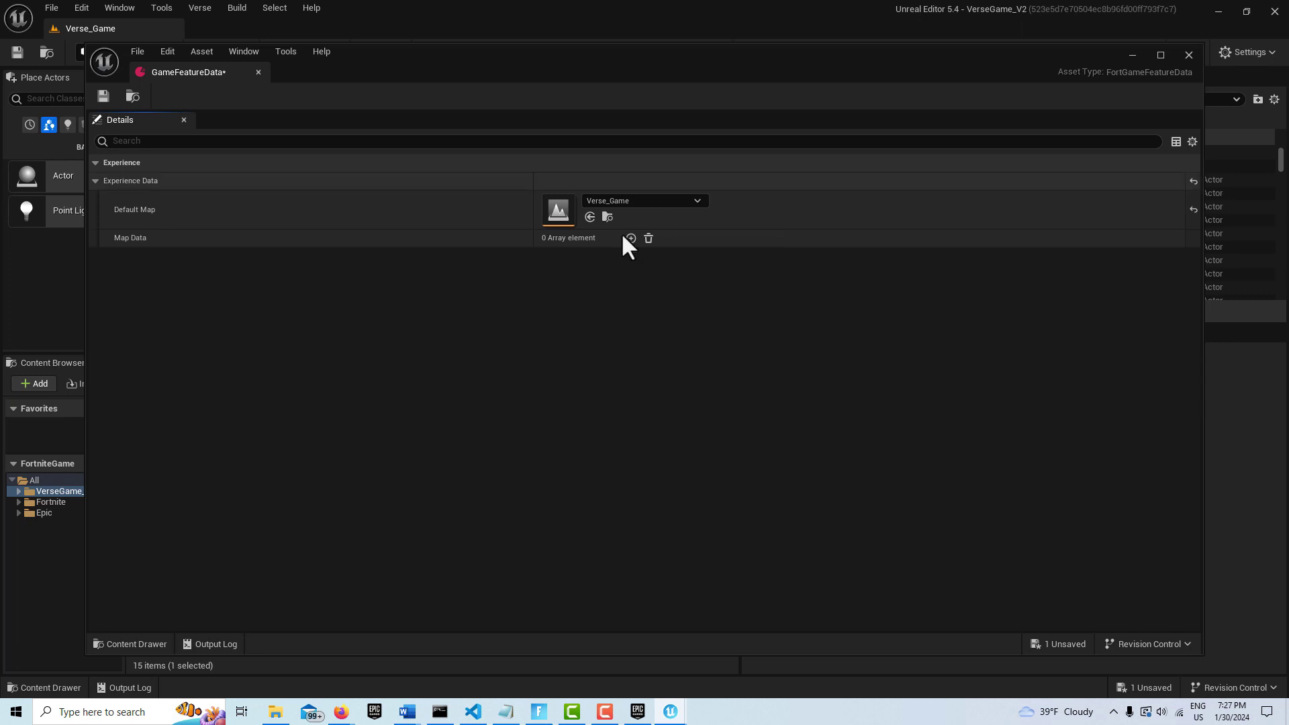
{"action": "left_click", "coordinate": [106, 97]}
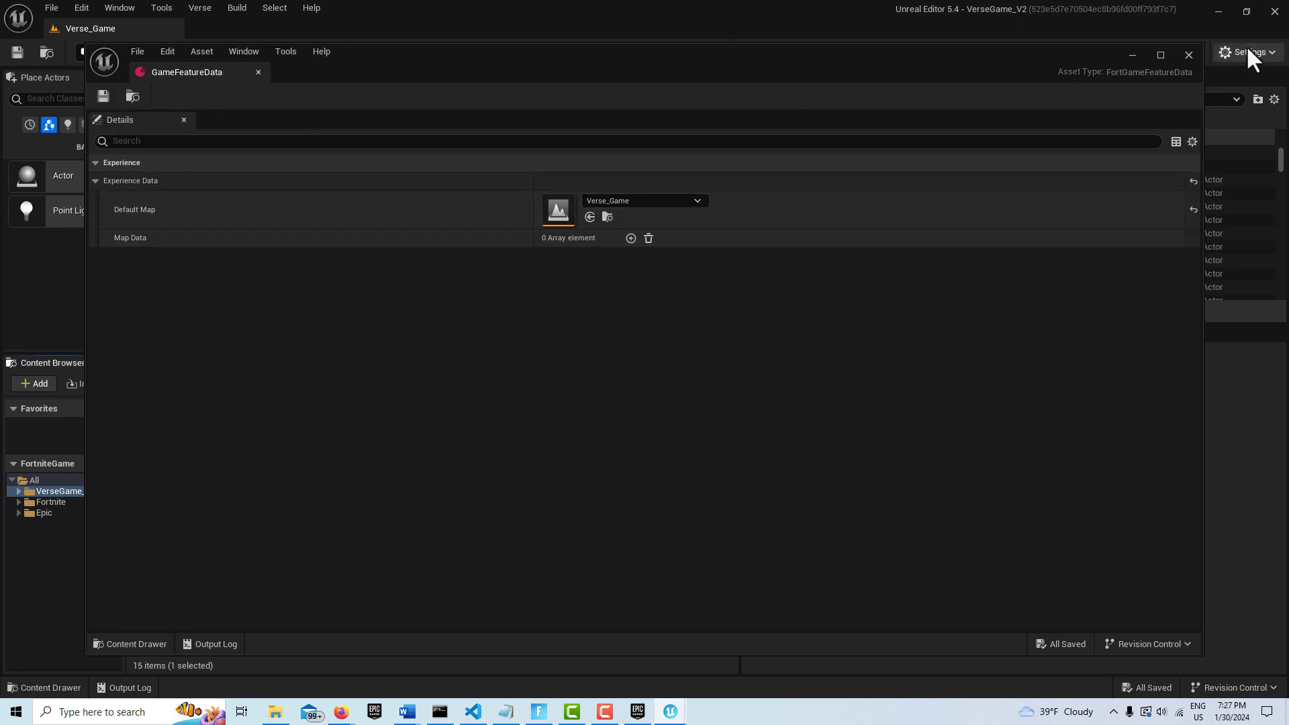
Close the GameFeatureData editor and fly the camera through the arch toward the island
{"action": "left_click", "coordinate": [1188, 55]}
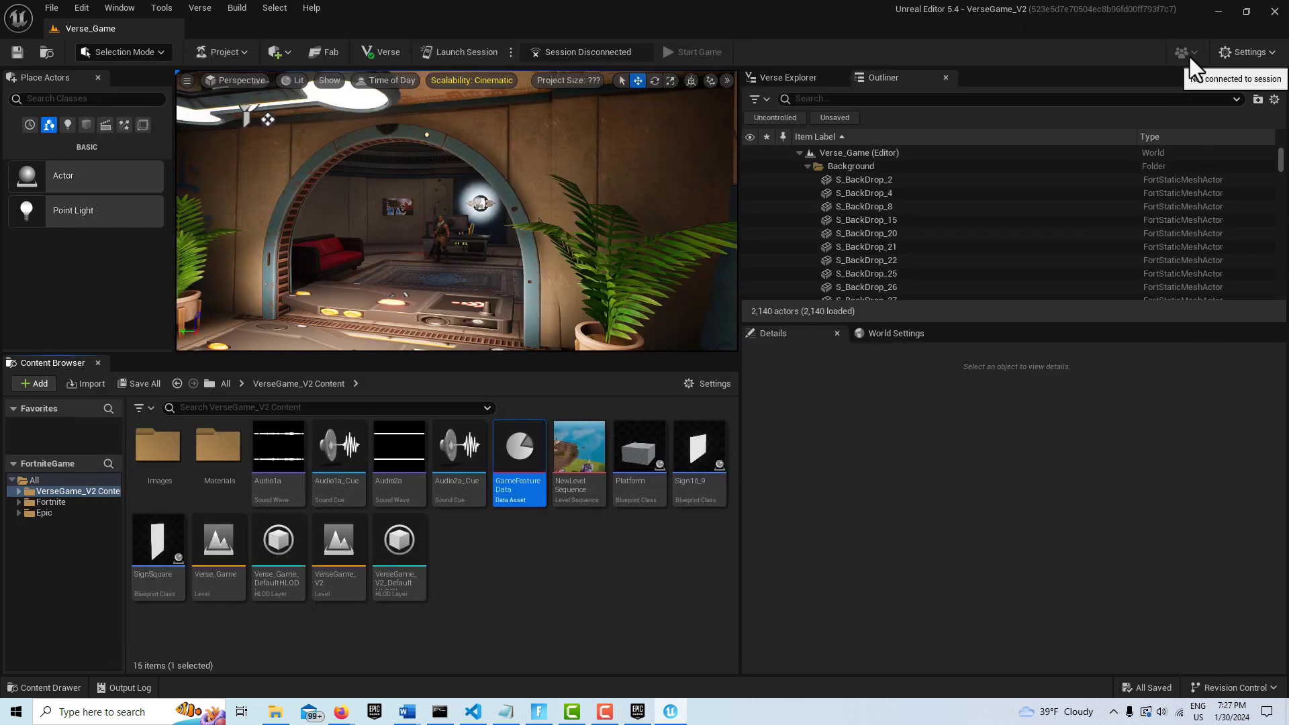
{"action": "left_click_drag", "start_coordinate": [416, 316], "coordinate": [309, 221]}
{"action": "right_click_drag", "start_coordinate": [456, 210], "coordinate": [430, 210]}
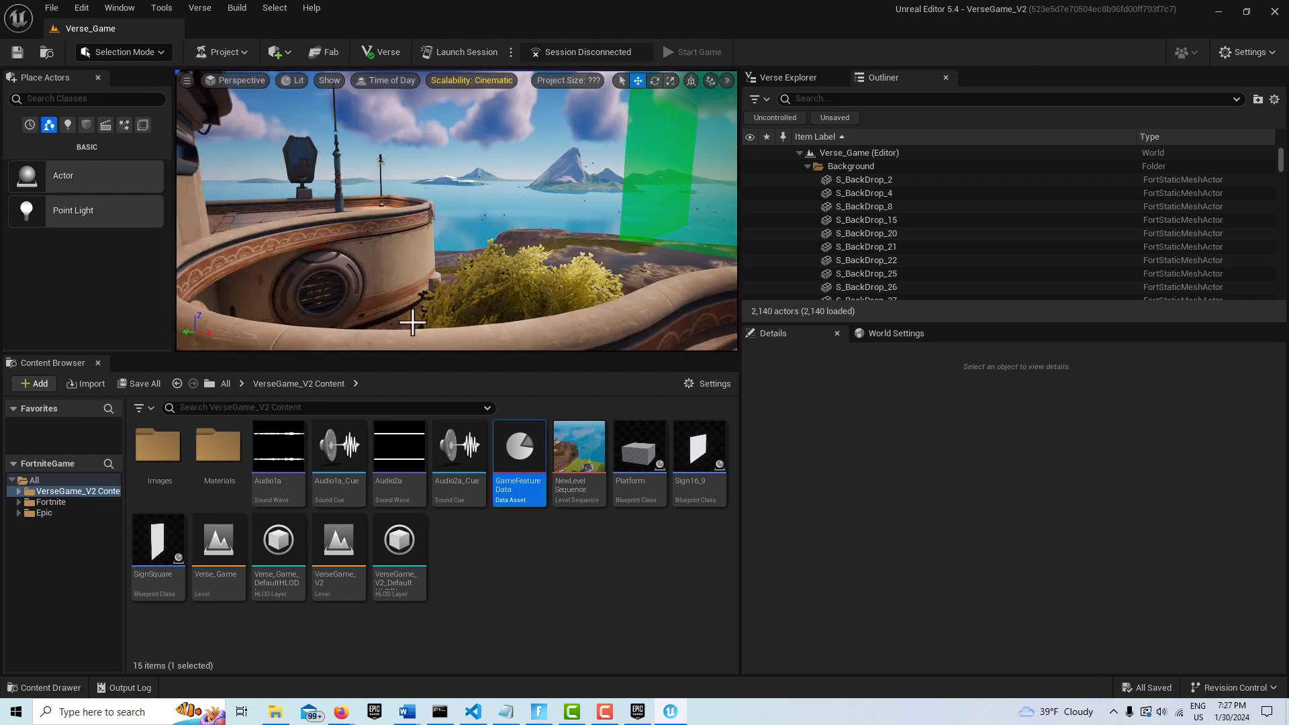